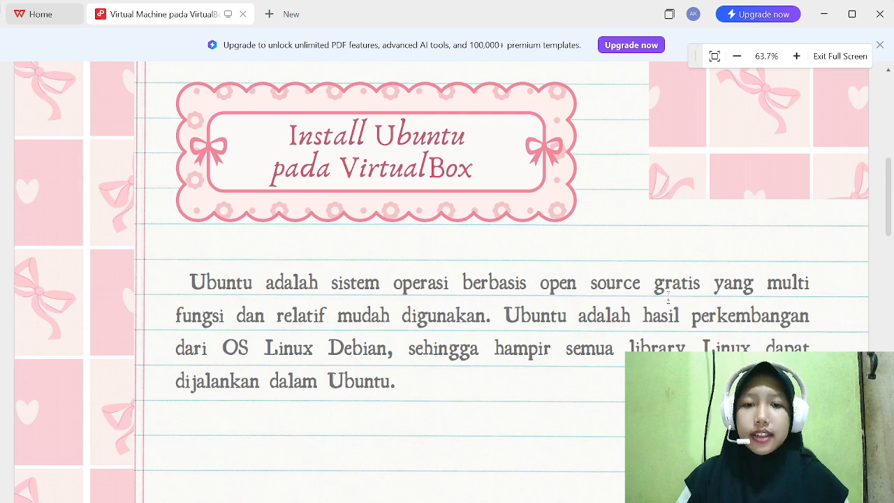
Step: Read the PDF slides about what Ubuntu is and its official website for downloading it
scroll(578, 467, "down", 3)
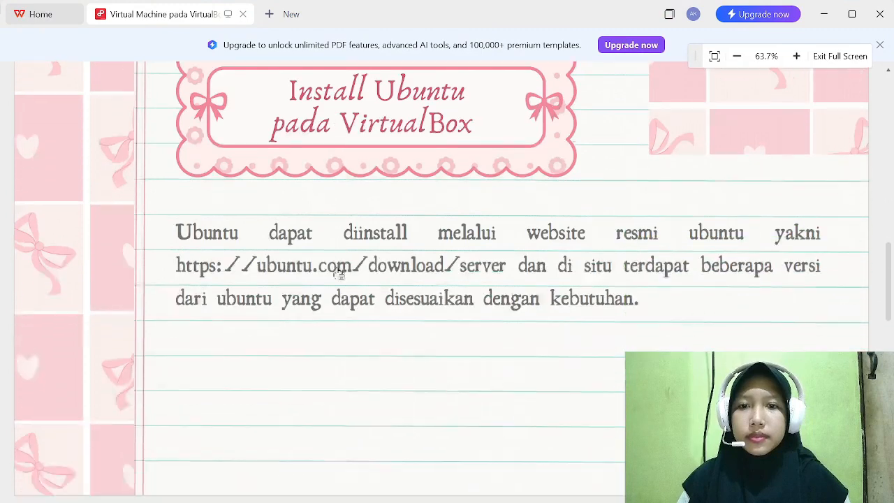
scroll(338, 270, "down", 1)
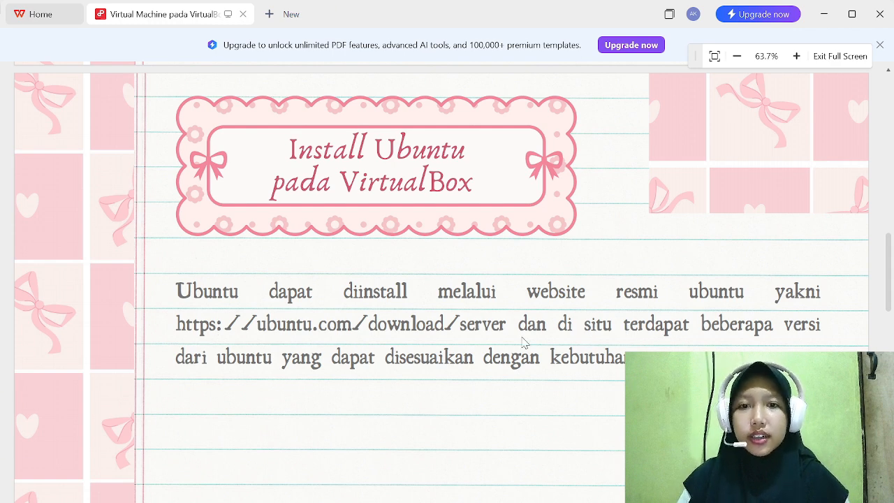
scroll(499, 394, "down", 1)
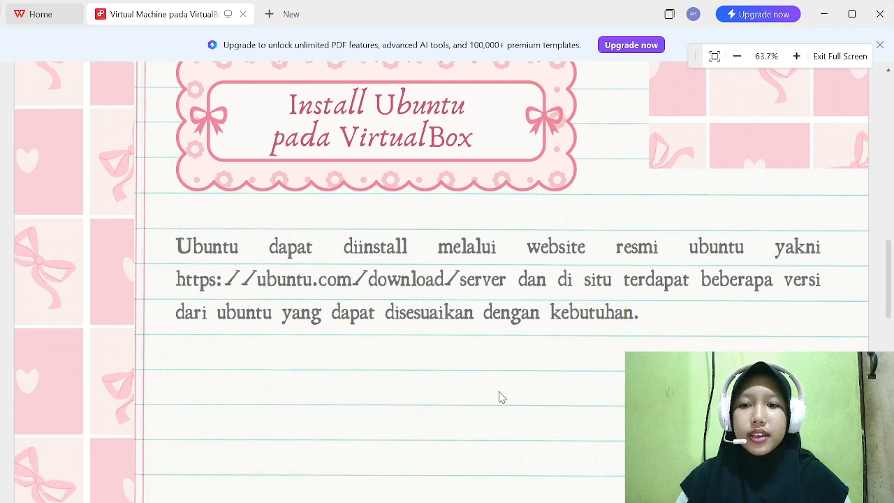
scroll(498, 393, "up", 2)
scroll(498, 393, "down", 1)
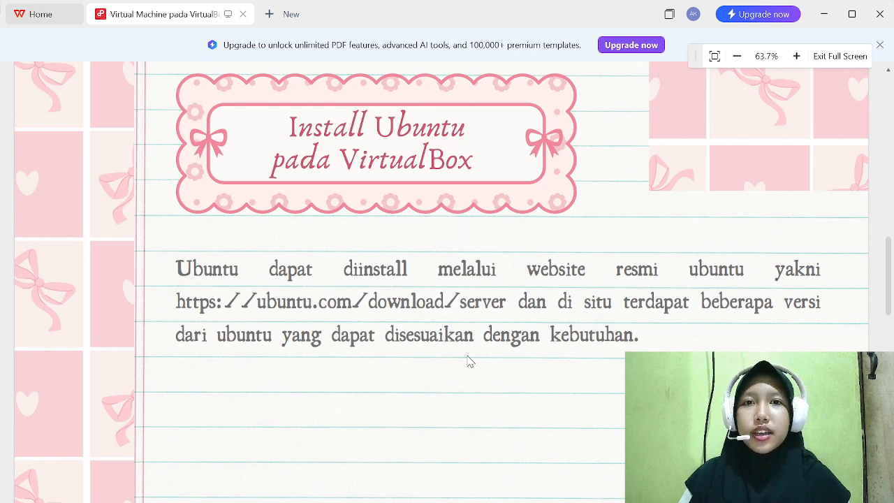
Step: Switch to Microsoft Edge, search the web for "ubuntu desktop download" and open the Download Ubuntu Desktop result
right_click(490, 404)
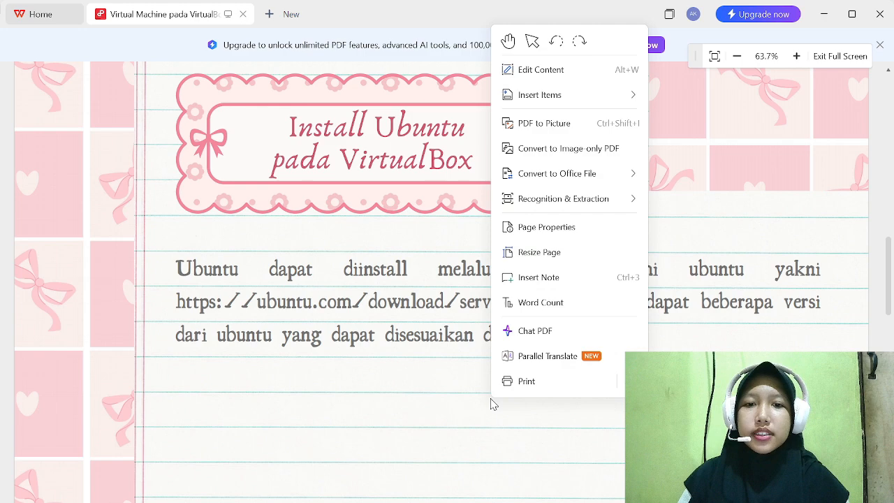
left_click(517, 433)
key("super+s")
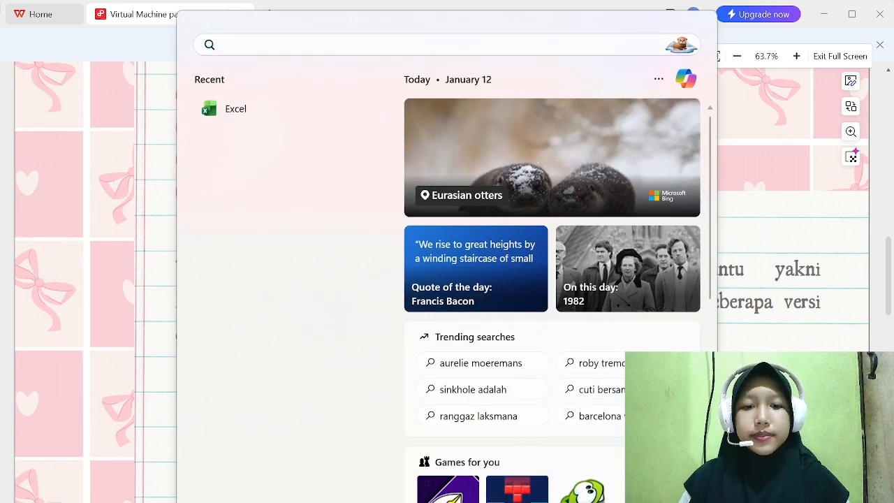
left_click(517, 494)
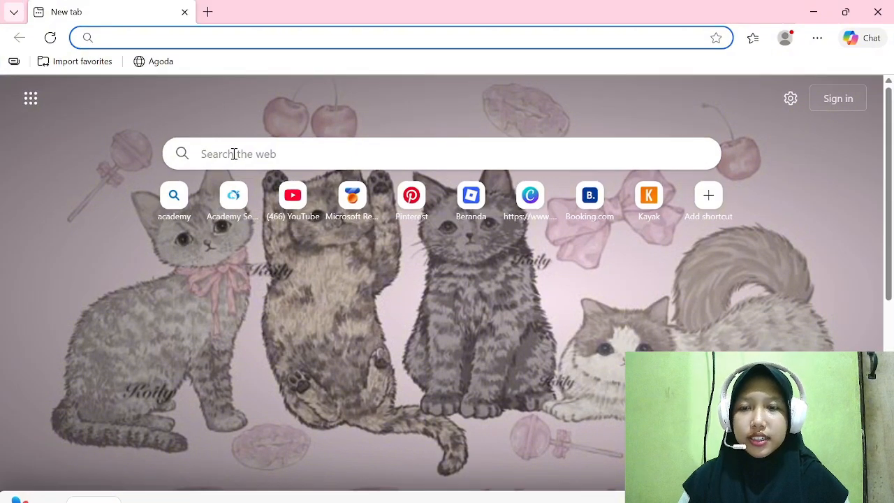
left_click(234, 154)
type("ub")
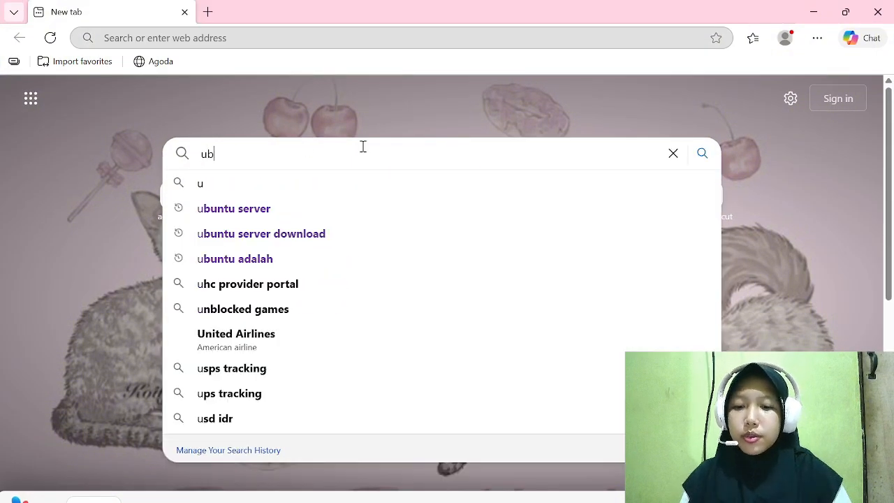
type("untu d")
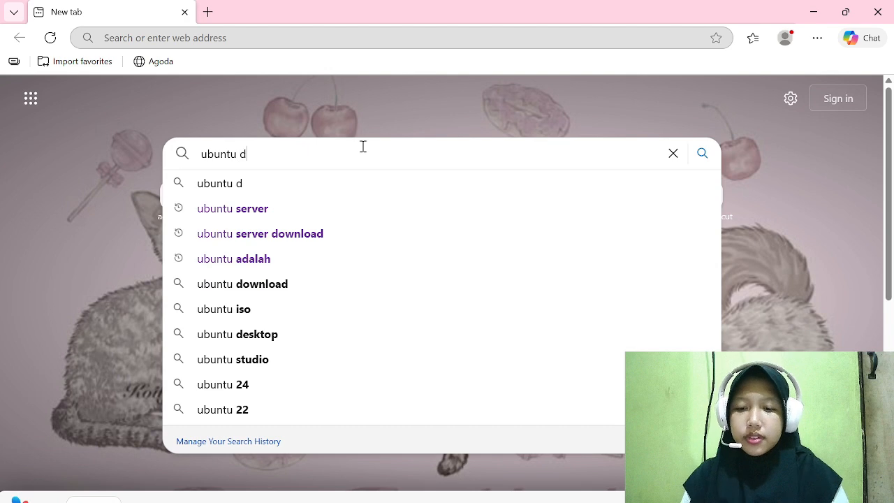
type("esktop ")
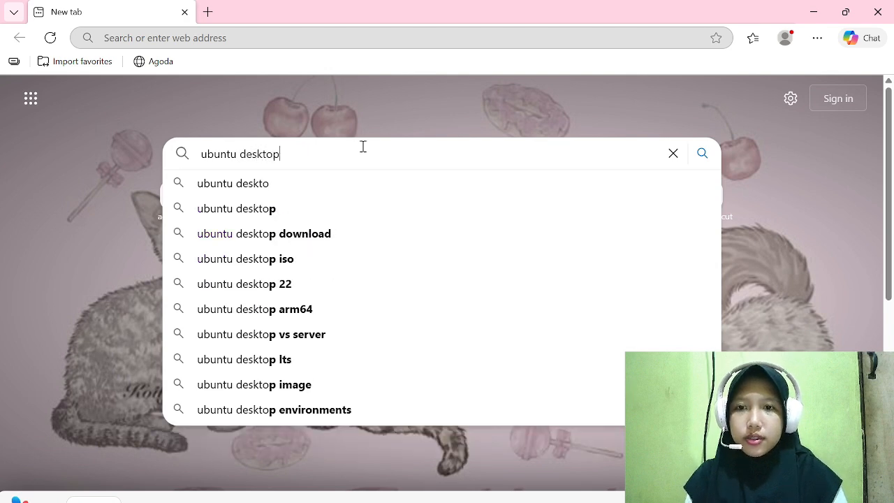
type("download")
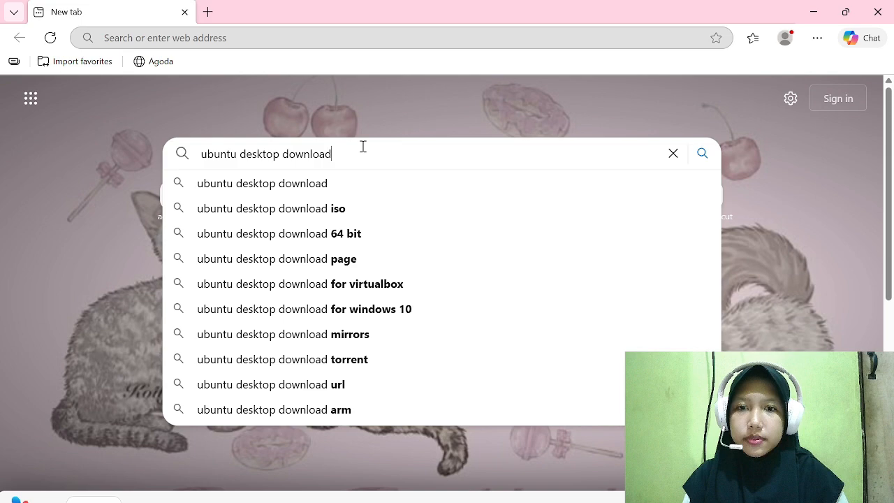
key("Return")
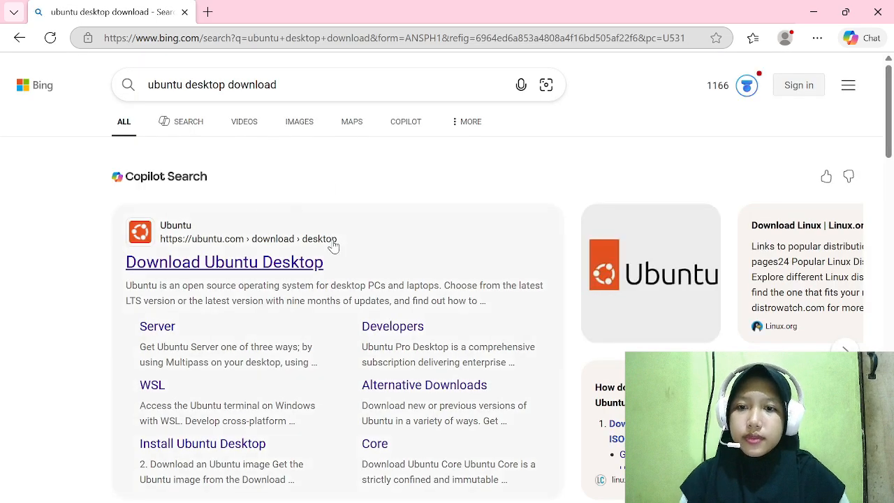
left_click(227, 267)
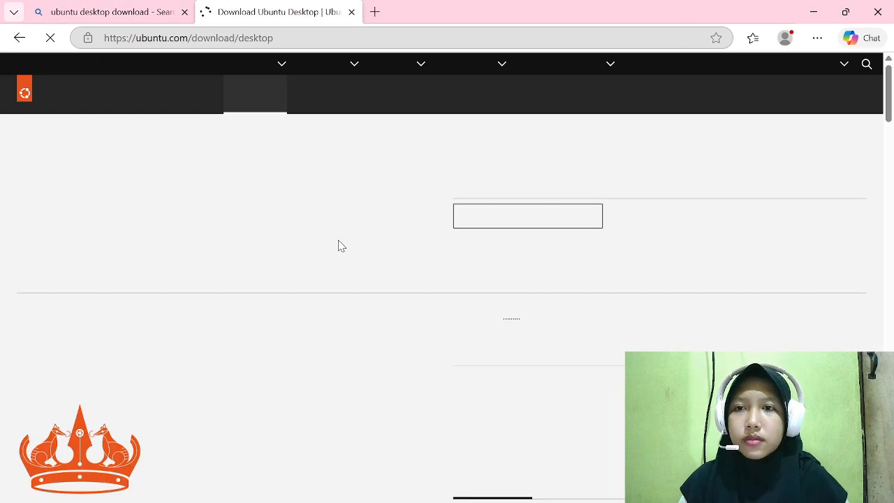
Step: Examine the Ubuntu Desktop versions on offer, including their architectures and download sizes
scroll(691, 330, "down", 2)
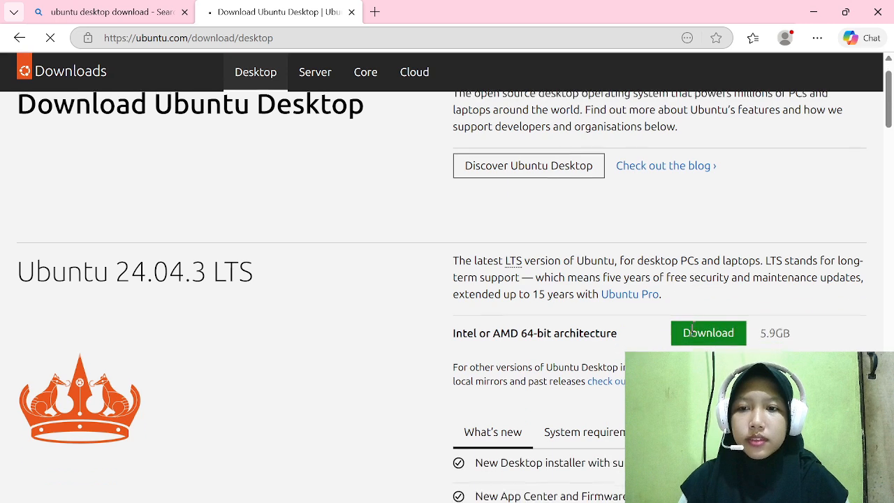
scroll(691, 335, "up", 1)
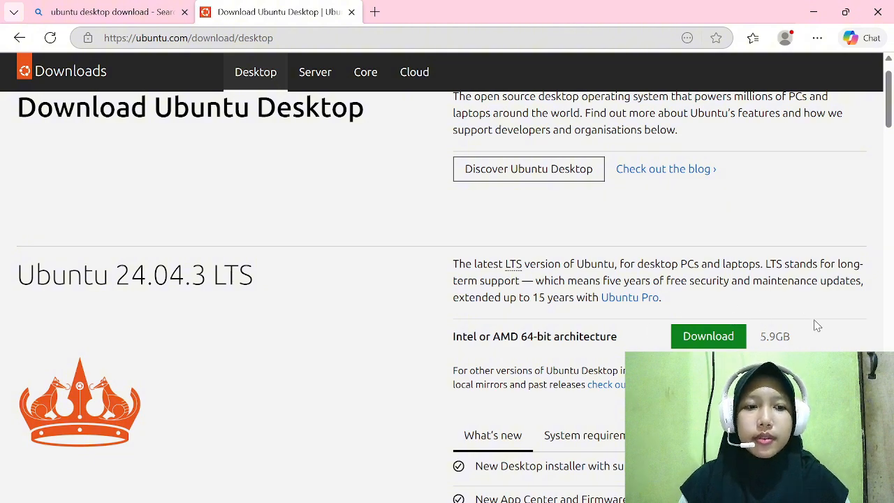
scroll(804, 325, "down", 4)
scroll(804, 325, "up", 2)
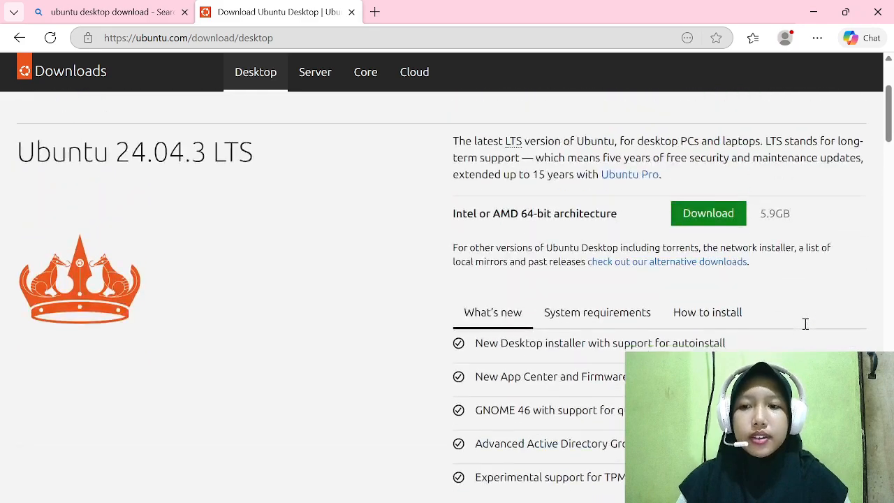
scroll(804, 324, "down", 3)
scroll(804, 324, "up", 3)
scroll(806, 327, "down", 4)
scroll(806, 328, "up", 8)
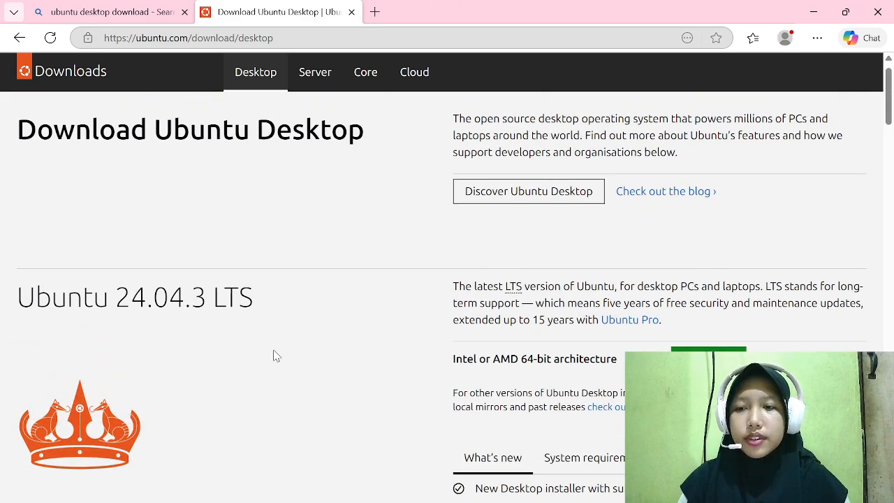
scroll(207, 304, "down", 10)
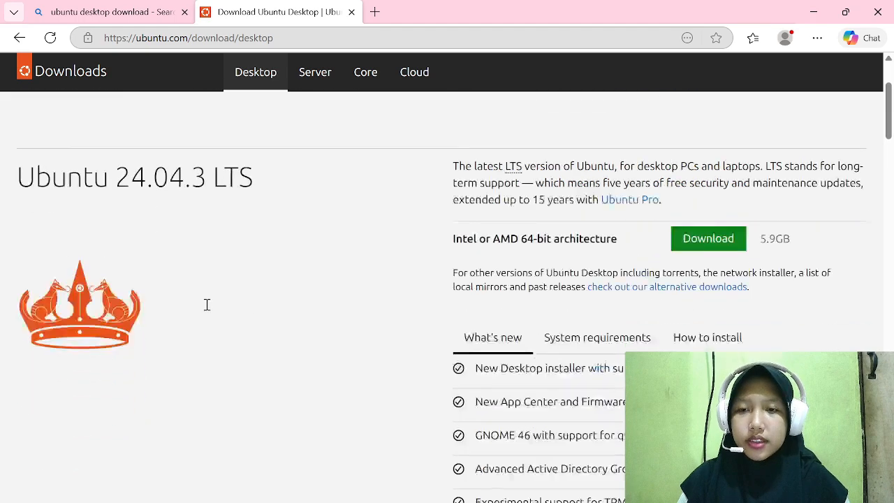
scroll(207, 310, "up", 2)
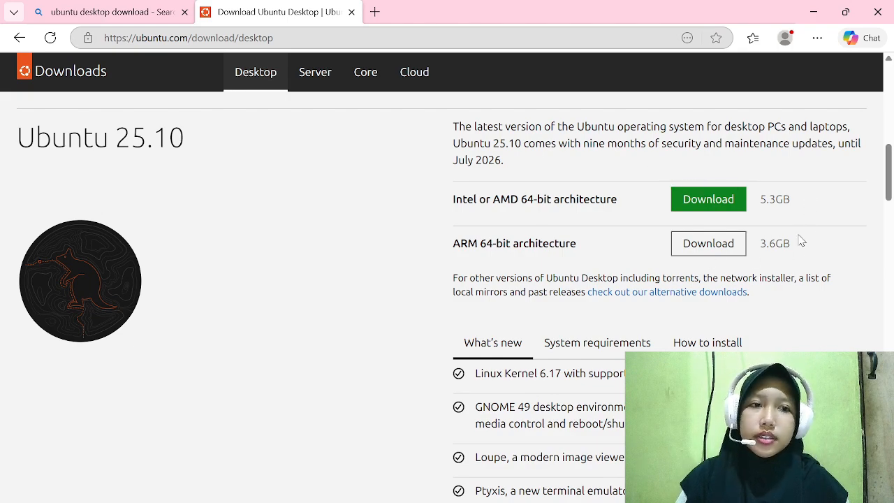
scroll(801, 240, "down", 3)
scroll(799, 240, "down", 2)
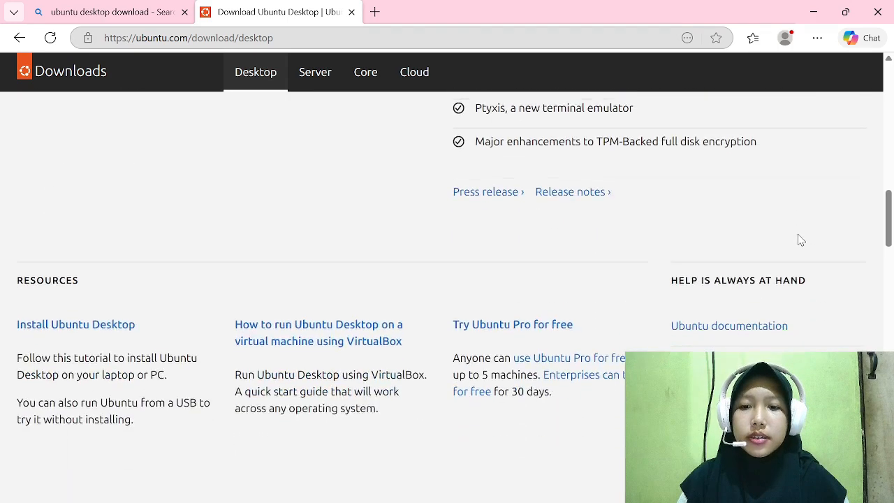
scroll(799, 237, "up", 12)
scroll(799, 234, "down", 1)
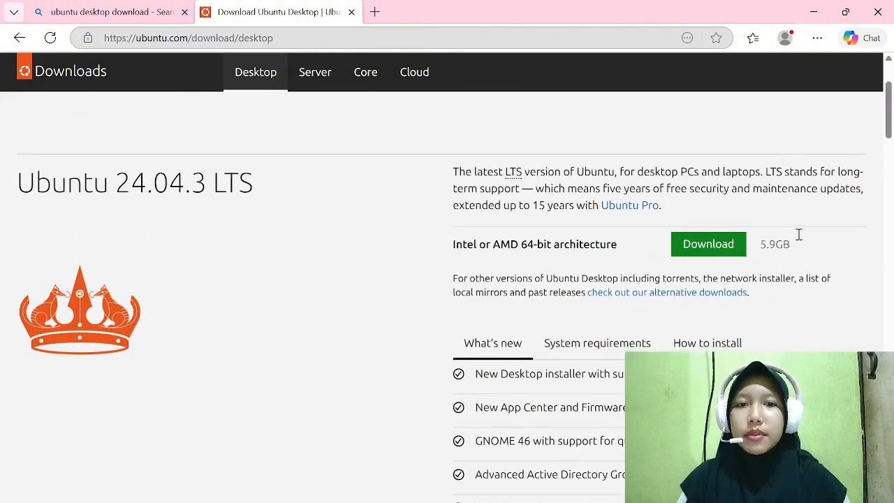
Step: Start the Ubuntu Desktop 24.04.3 LTS download for Intel or AMD 64-bit architecture, and cancel it
left_click(737, 243)
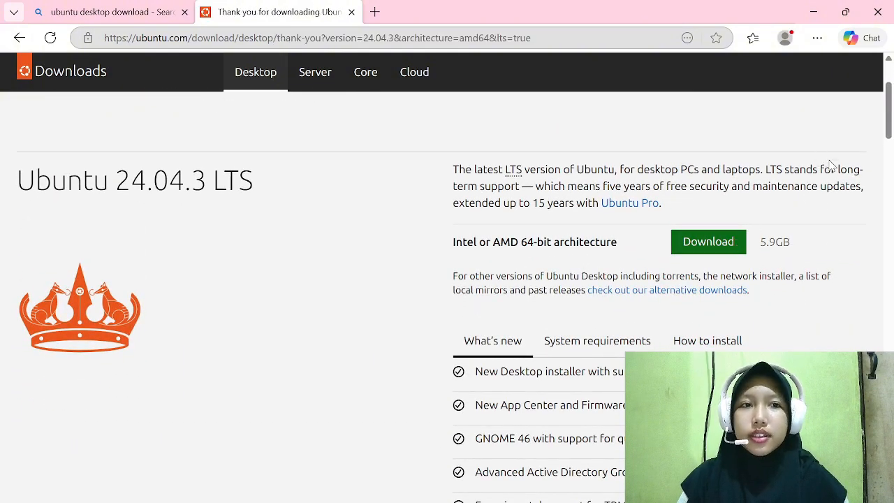
scroll(540, 386, "down", 2)
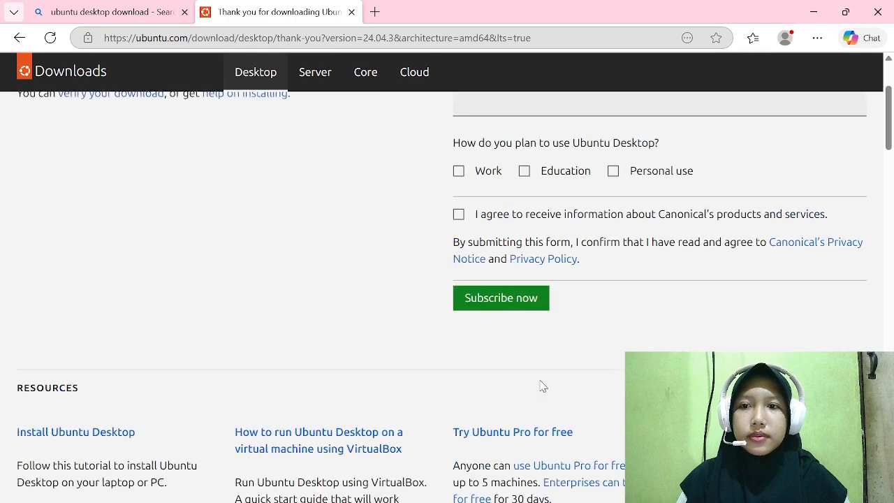
scroll(540, 381, "up", 3)
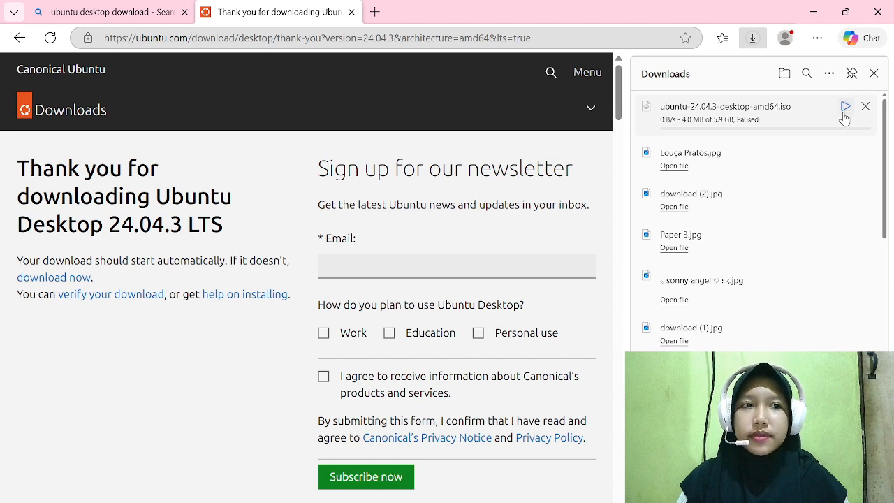
left_click(845, 115)
left_click(864, 107)
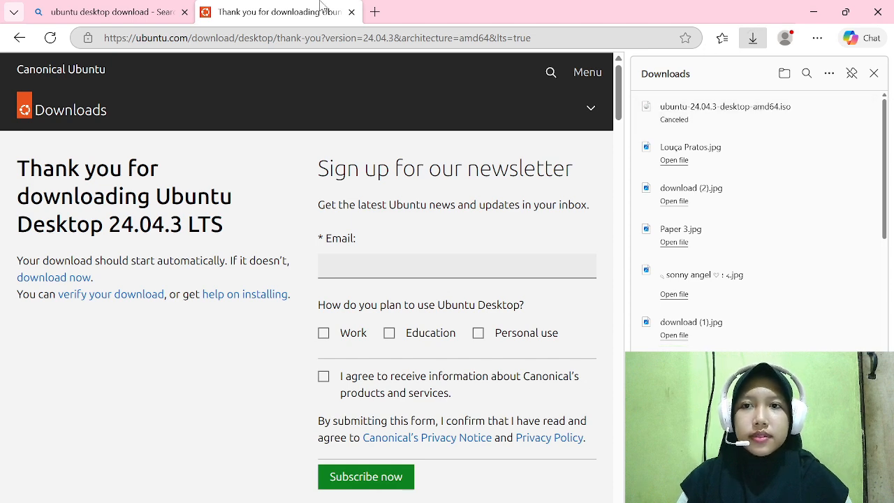
Step: Return to the Bing results, dismiss the downloads list and change the search to "ubuntu server download"
left_click(162, 11)
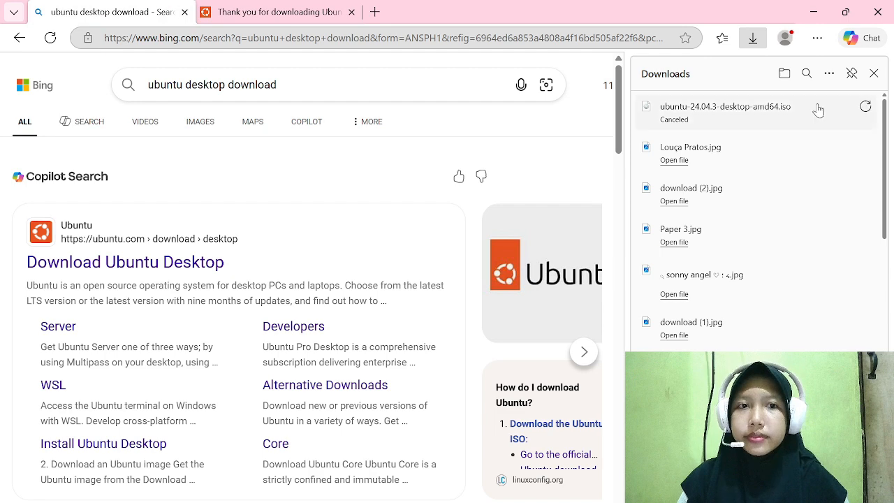
left_click(873, 74)
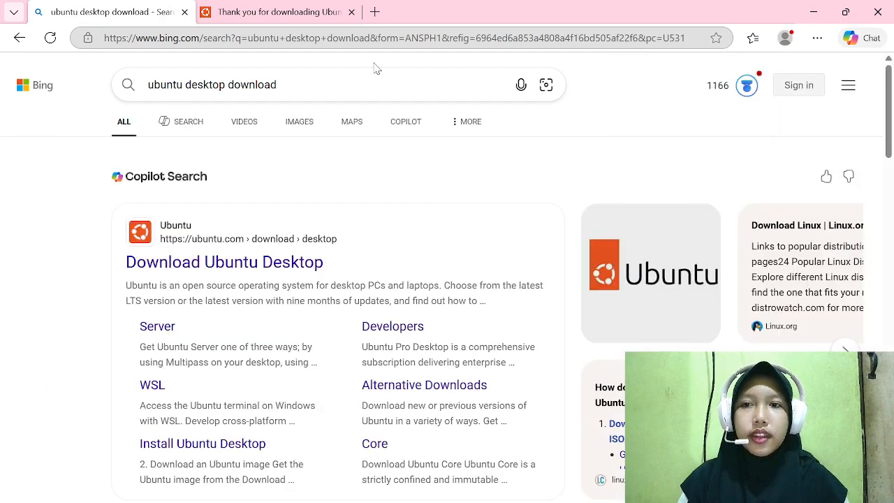
left_click(223, 84)
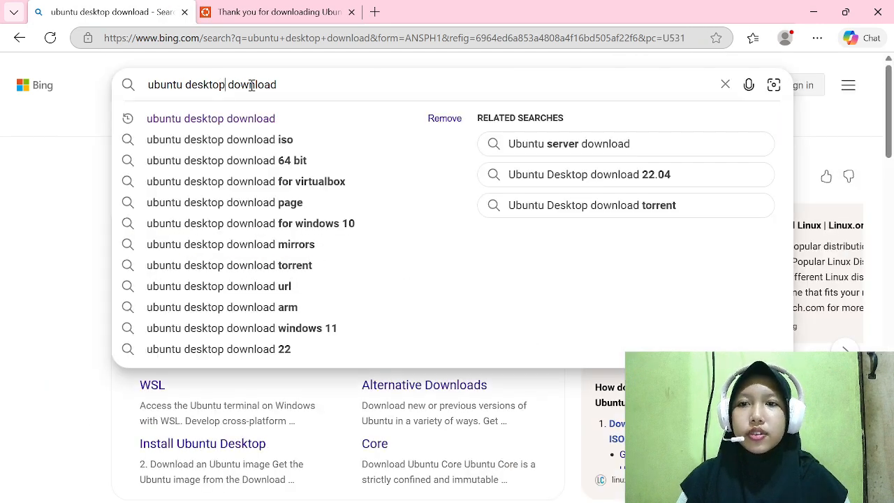
key("BackSpace")
key("BackSpace")
key("BackSpace")
key("BackSpace")
key("BackSpace")
key("BackSpace")
key("BackSpace")
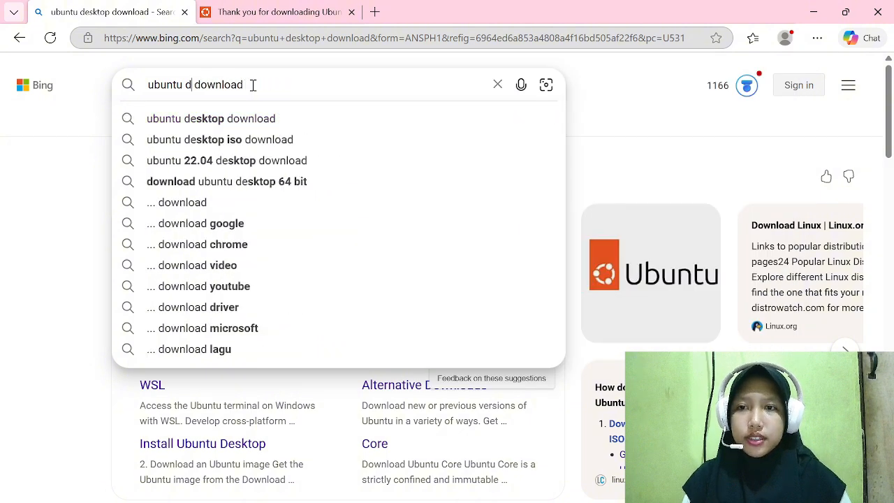
type("server")
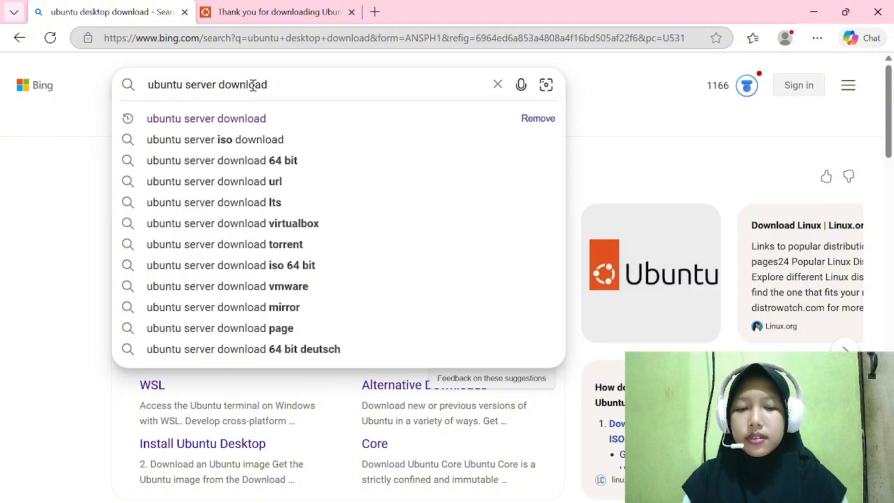
key("Return")
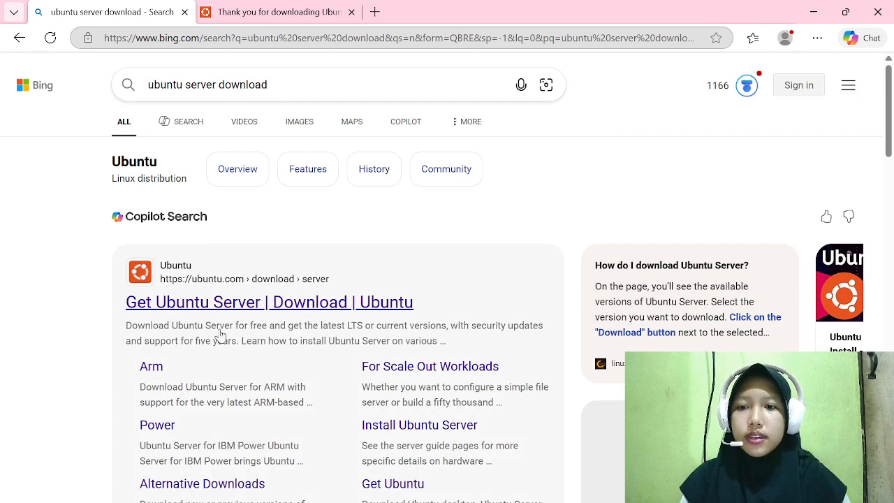
Step: Open the Get Ubuntu Server result from ubuntu.com and review the server versions available for download
left_click(335, 303)
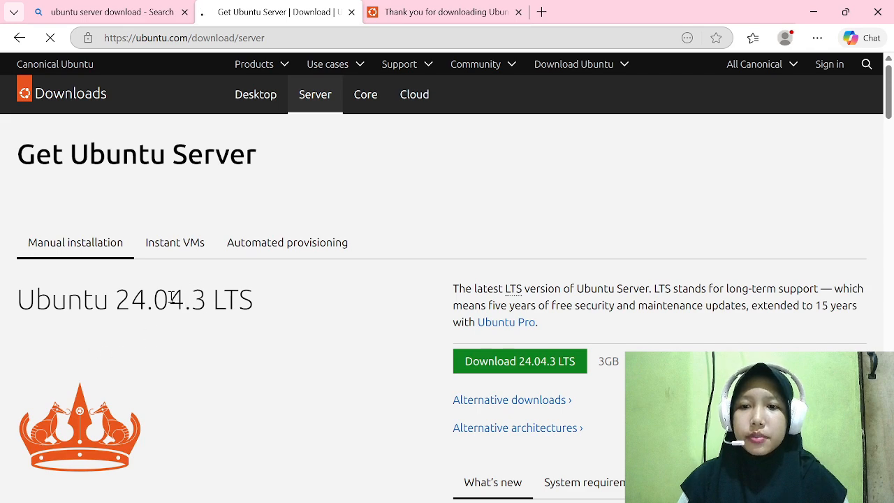
scroll(215, 310, "down", 10)
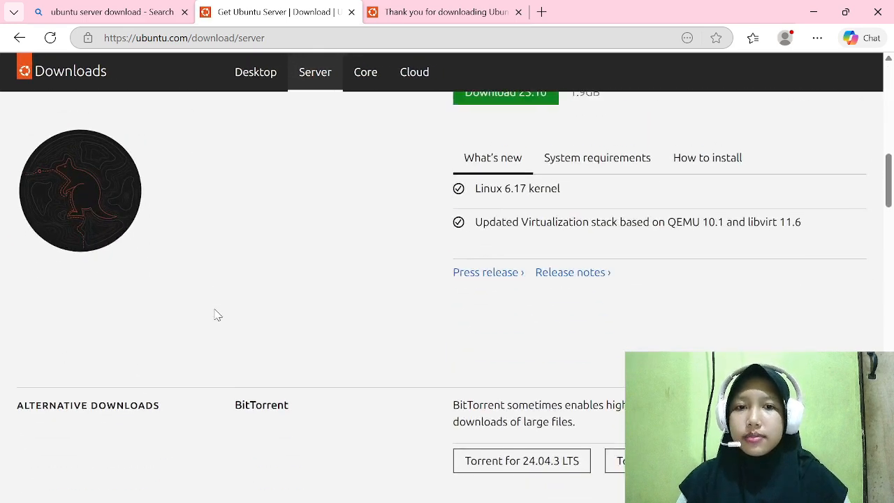
scroll(217, 315, "up", 2)
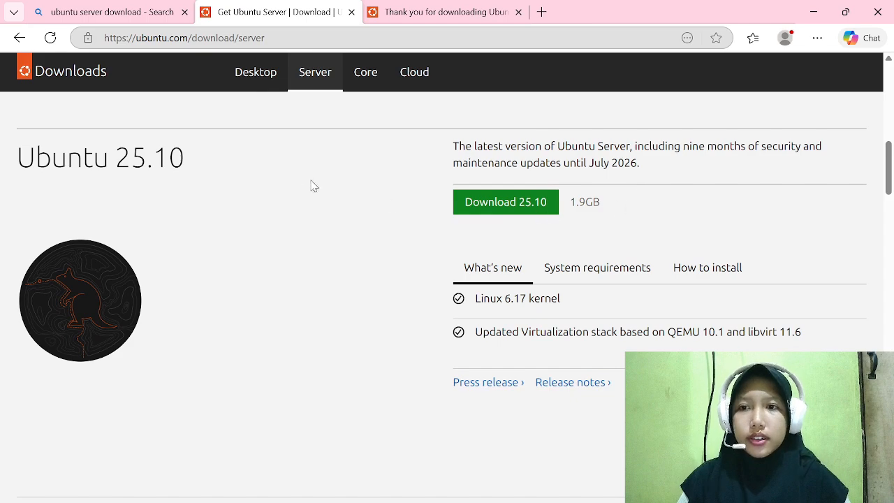
scroll(454, 280, "up", 6)
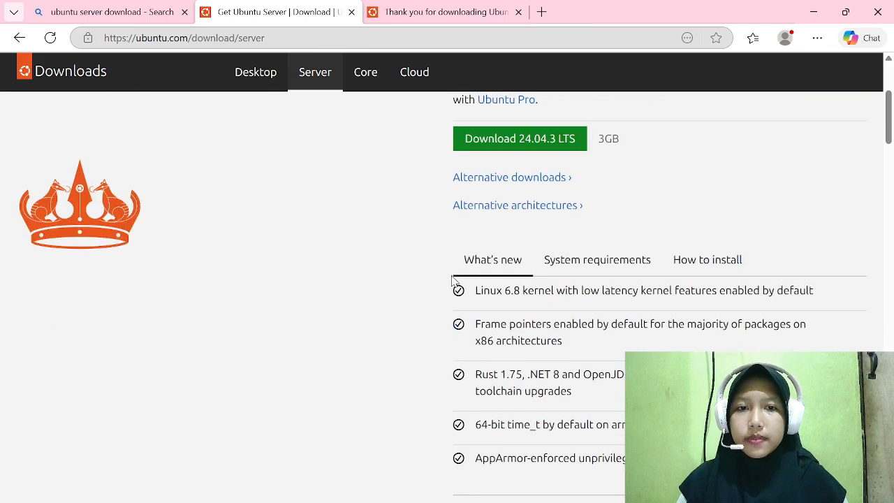
Step: Leave the browser and the presentation for the desktop, and open Oracle VirtualBox Manager
scroll(399, 224, "up", 2)
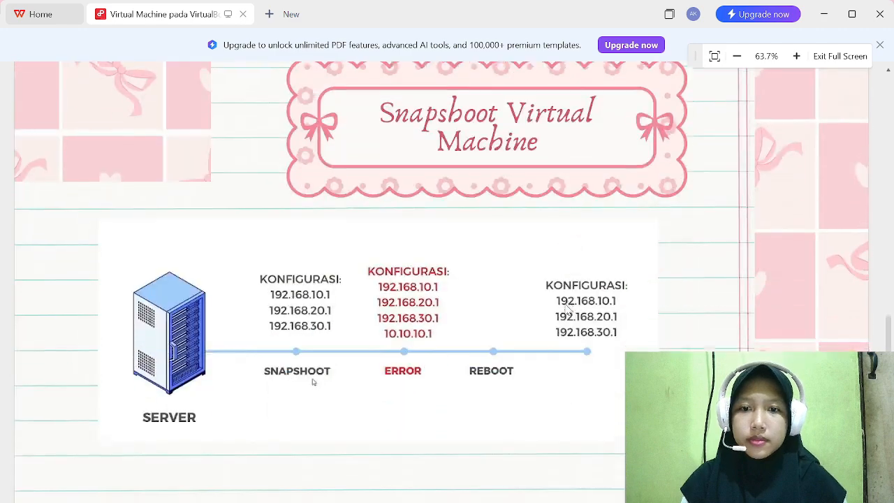
scroll(567, 309, "up", 2)
scroll(567, 309, "up", 5)
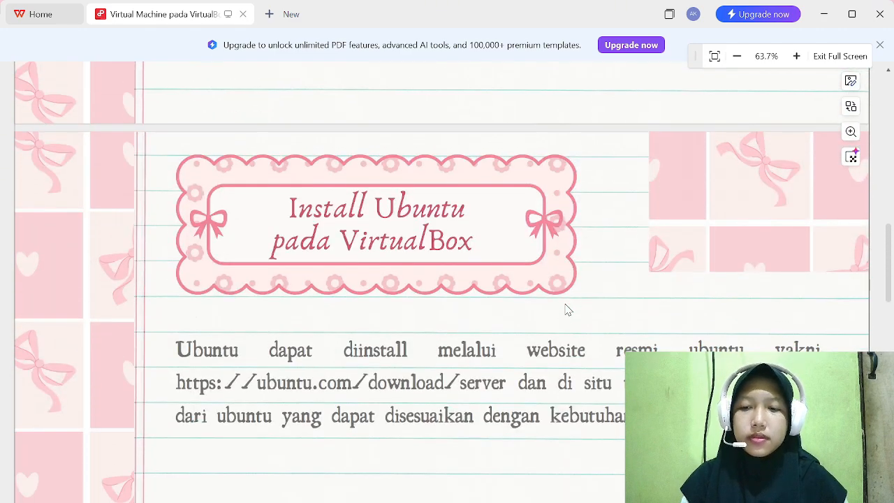
key("Escape")
key("super+d")
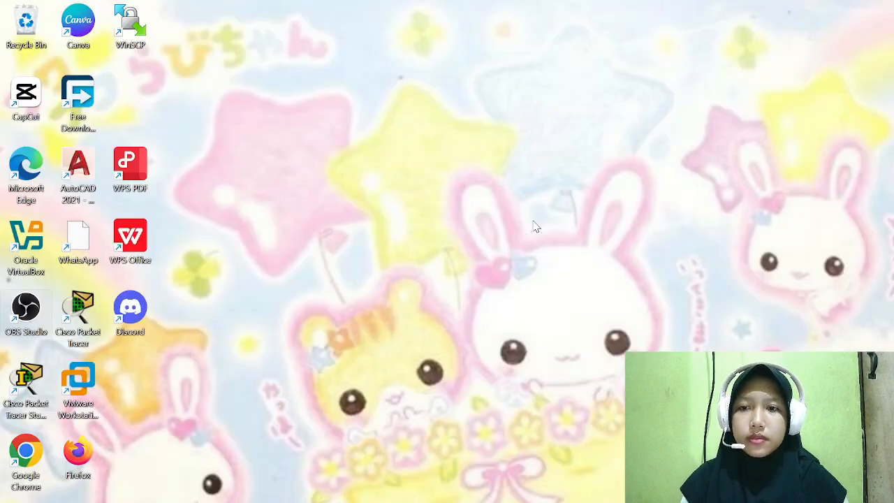
double_click(25, 238)
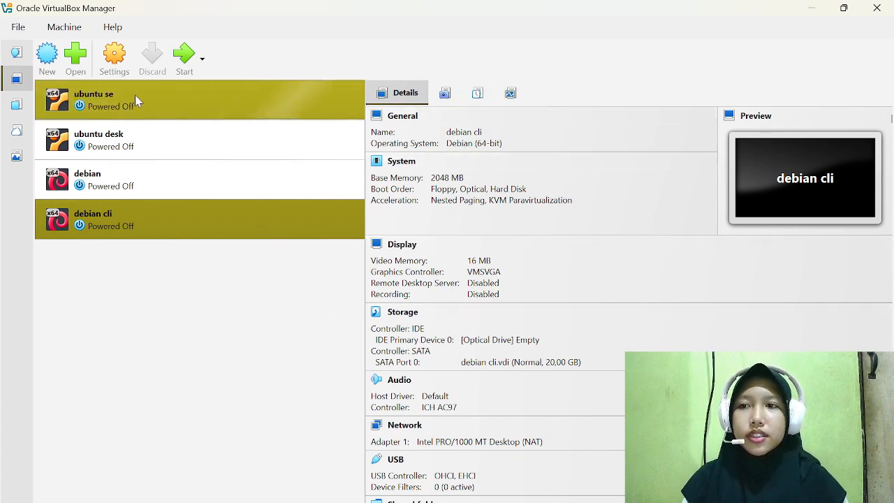
Step: Start creating a new virtual machine and name it "ubuntu servers"
left_click(47, 56)
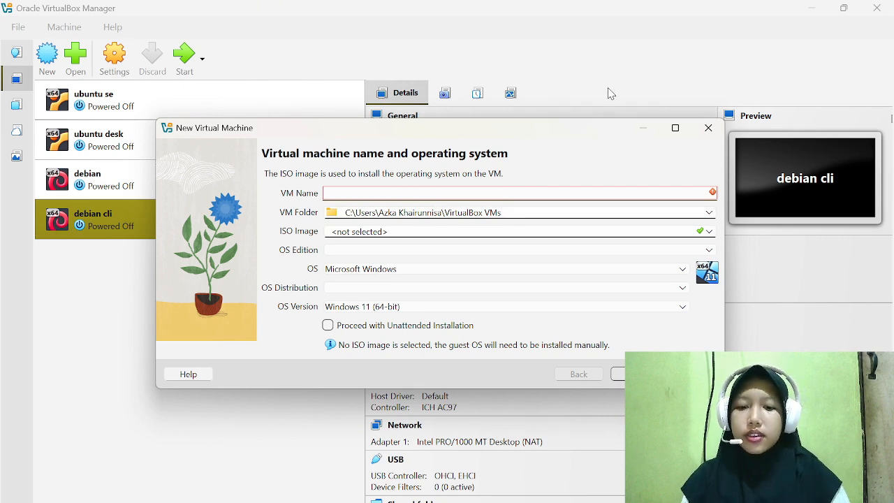
type("ubun")
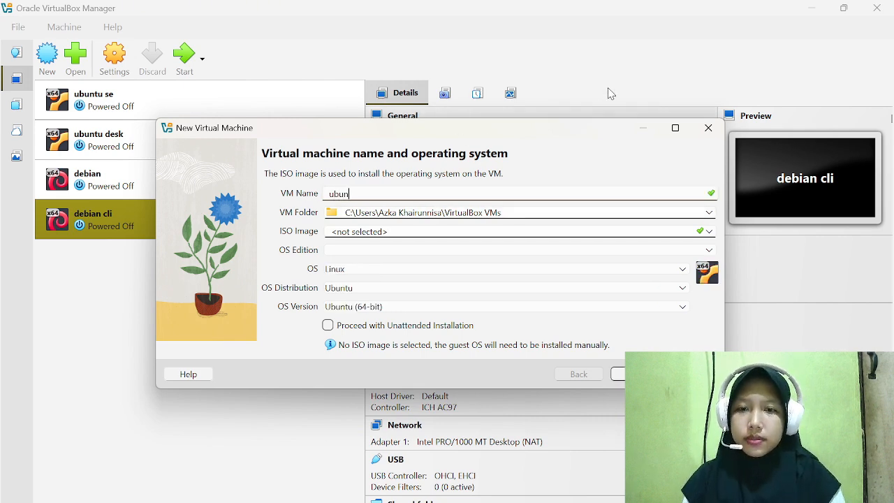
type("tu ")
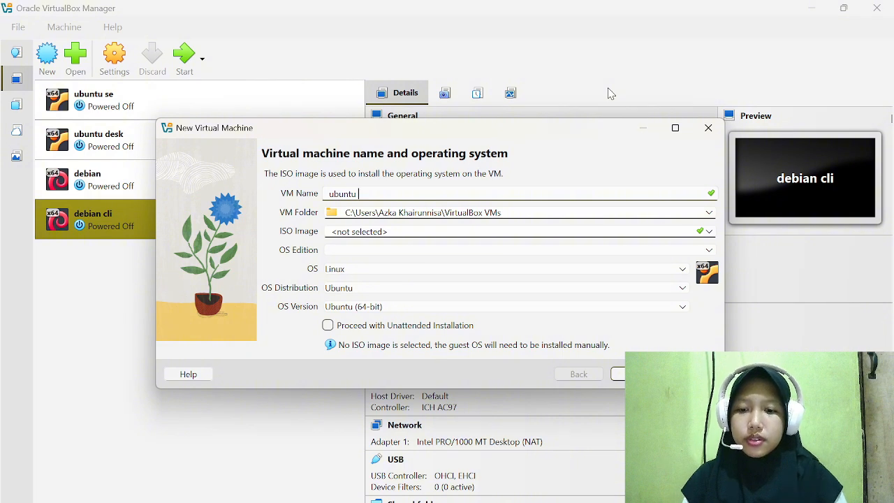
type("server")
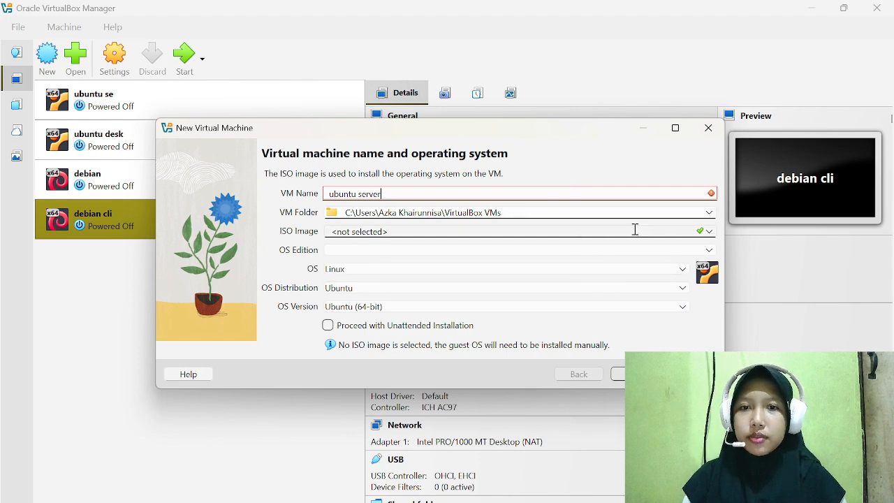
type("s")
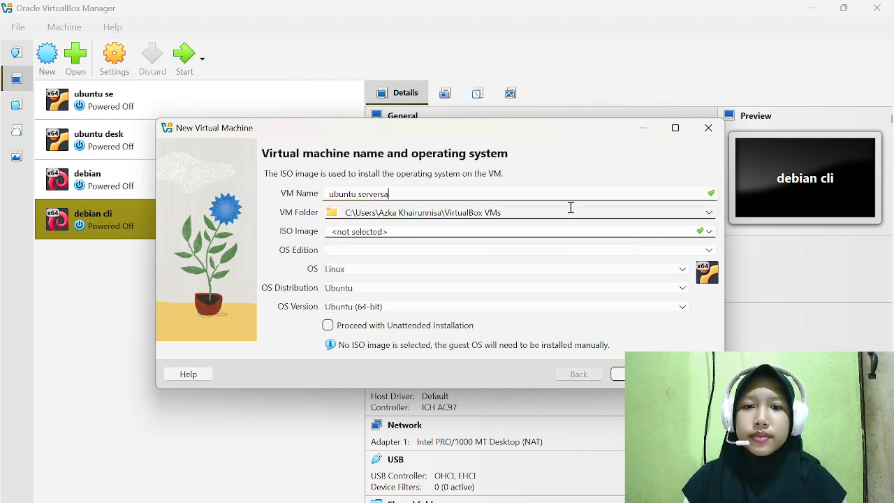
type("a")
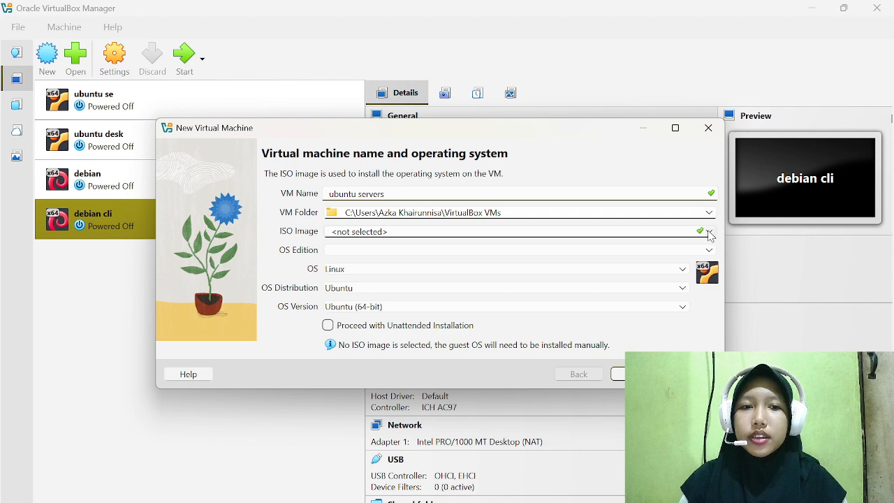
Step: Choose D:\ubuntu-24.04.3-live-server-amd64.iso as the machine's ISO image and turn off the unattended installation
left_click(710, 233)
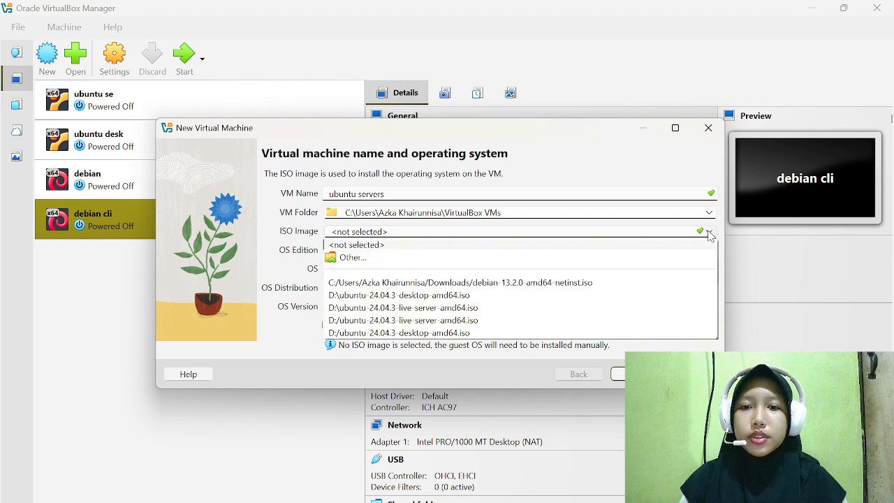
left_click(437, 308)
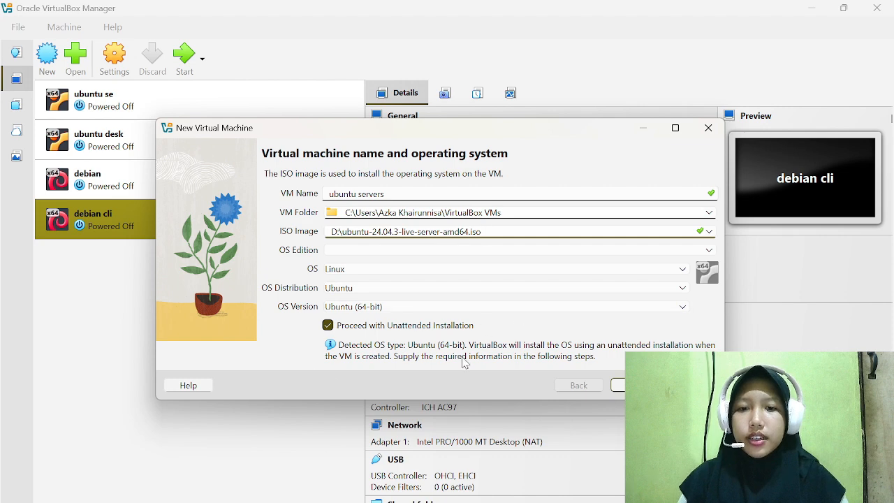
left_click(329, 325)
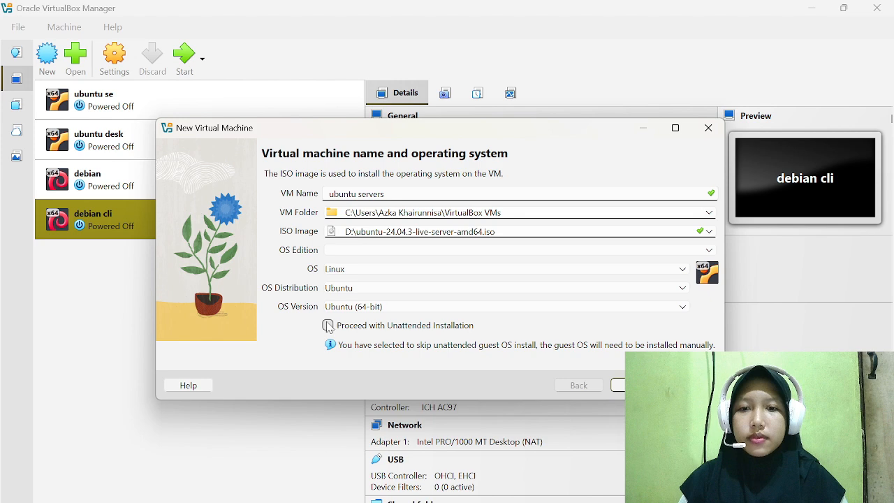
left_click(328, 325)
left_click(328, 325)
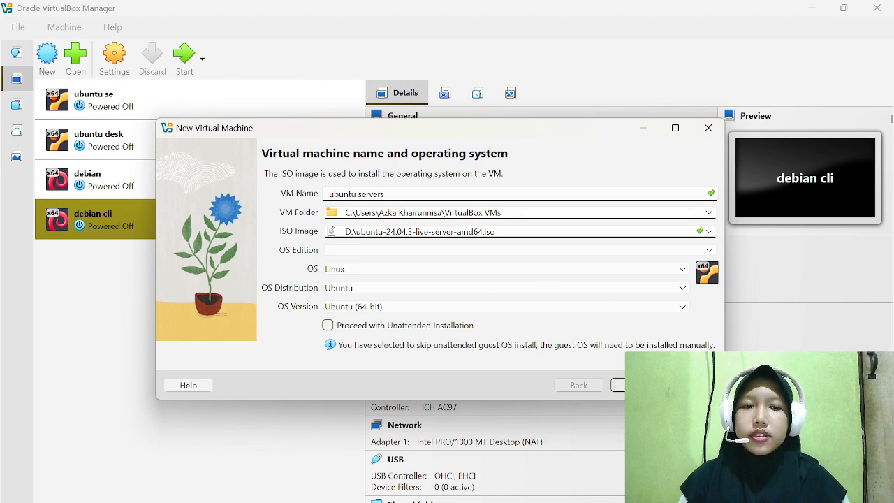
Step: Keep 2048 MB of base memory, 1 CPU and a 25 GB disk, and finish creating the virtual machine
left_click(634, 385)
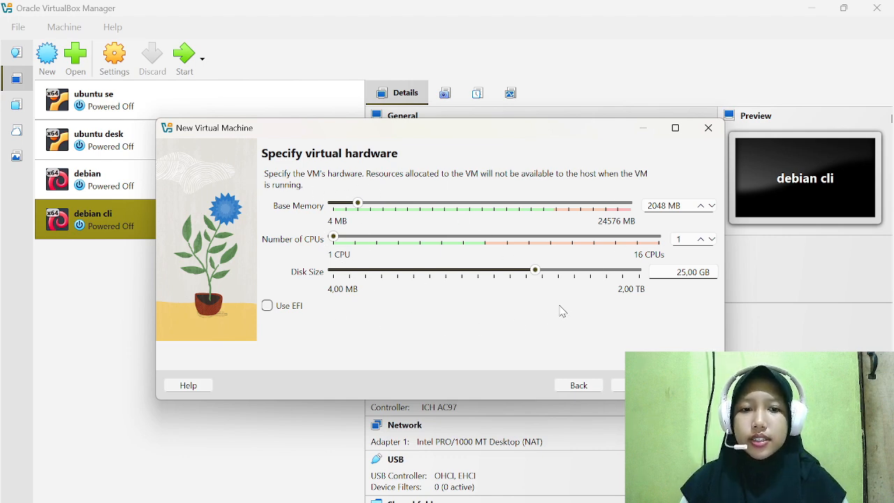
left_click(635, 385)
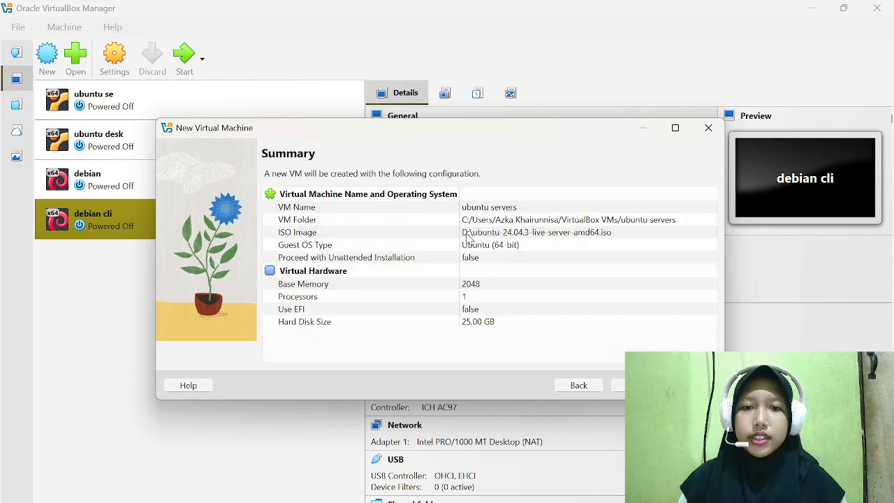
left_click(621, 382)
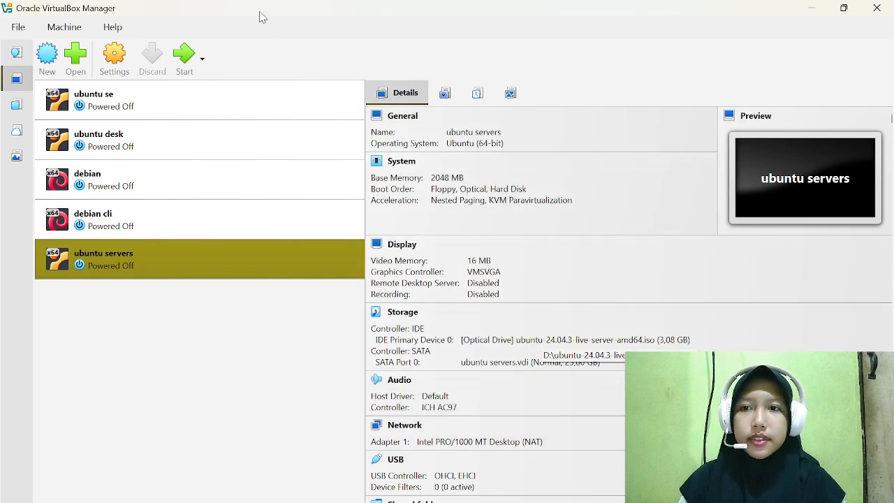
Step: Start the ubuntu servers virtual machine and switch its display to full-screen mode
left_click(193, 55)
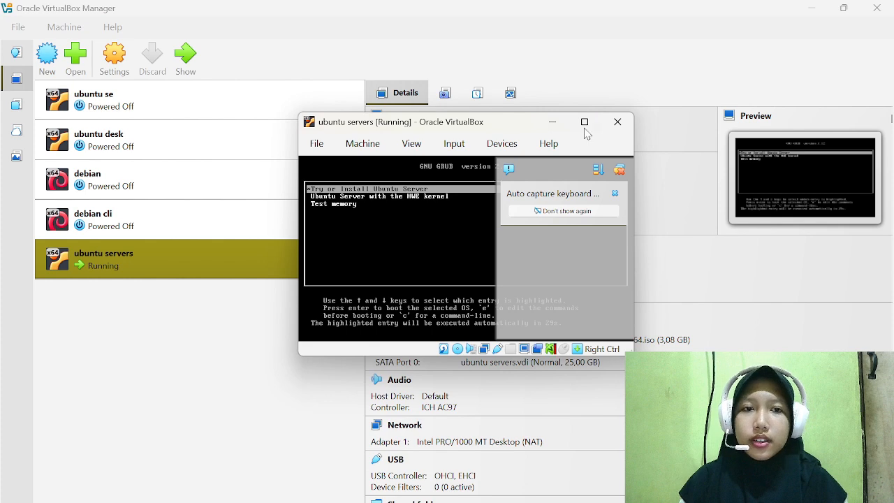
left_click(584, 123)
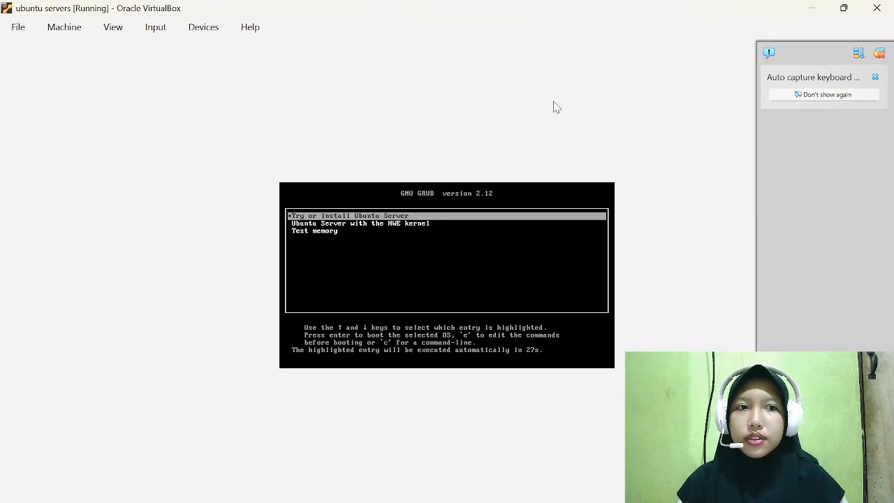
left_click(119, 32)
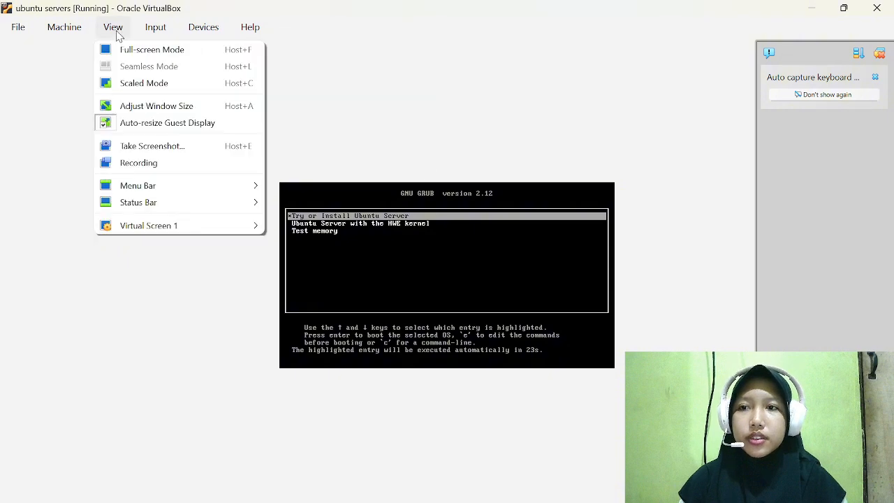
left_click(126, 54)
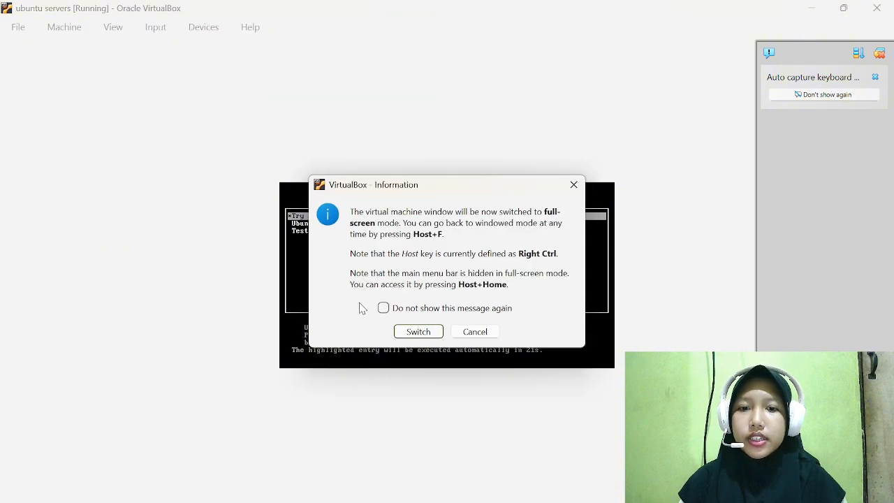
left_click(412, 333)
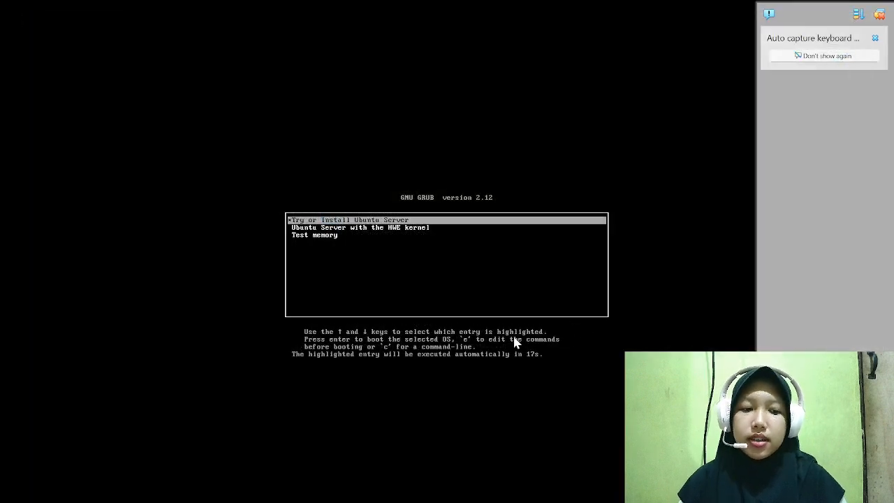
Step: Boot the "Try or Install Ubuntu Server" entry and choose English as the installer language
key("Return")
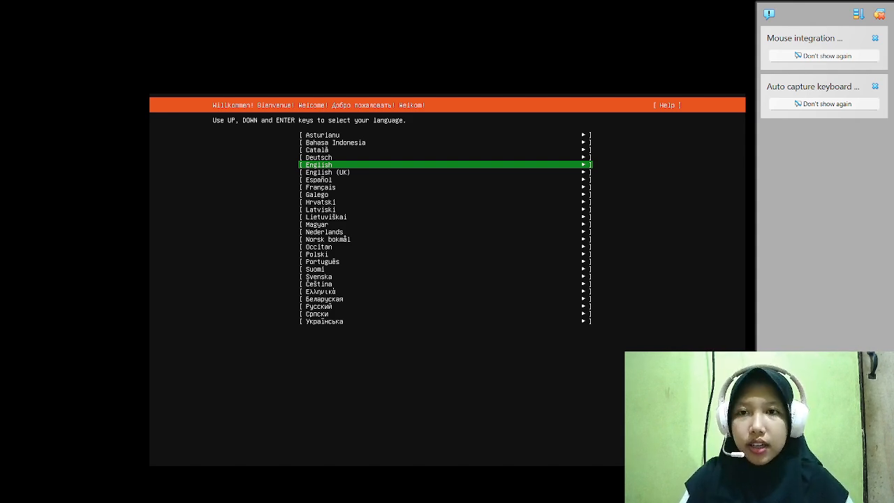
key("Down")
key("Up")
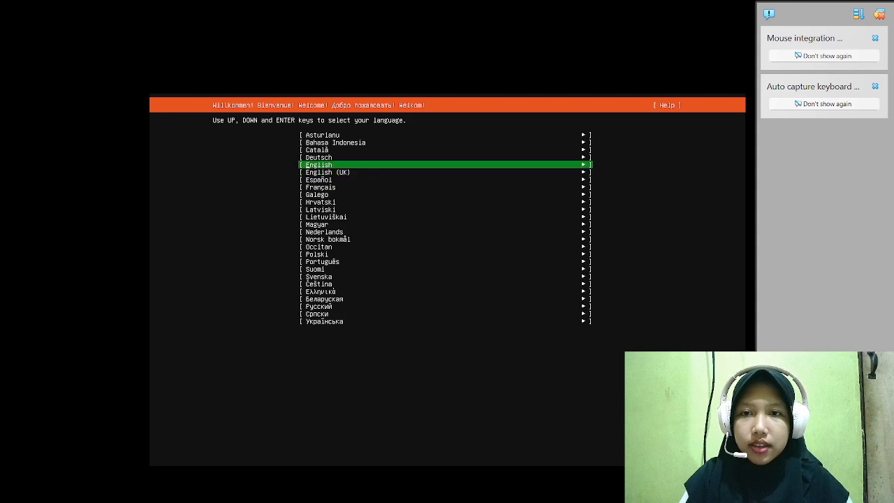
key("Down")
key("Up")
key("Down")
key("Down")
key("Down")
key("Down")
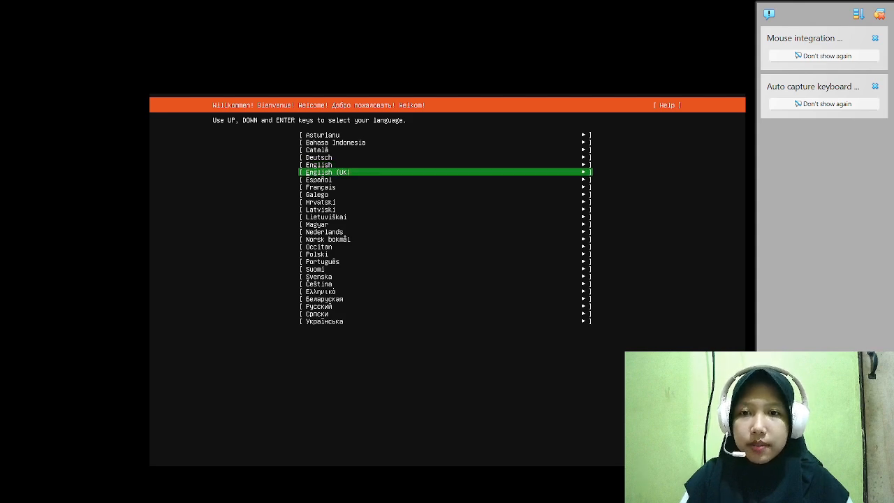
key("Down")
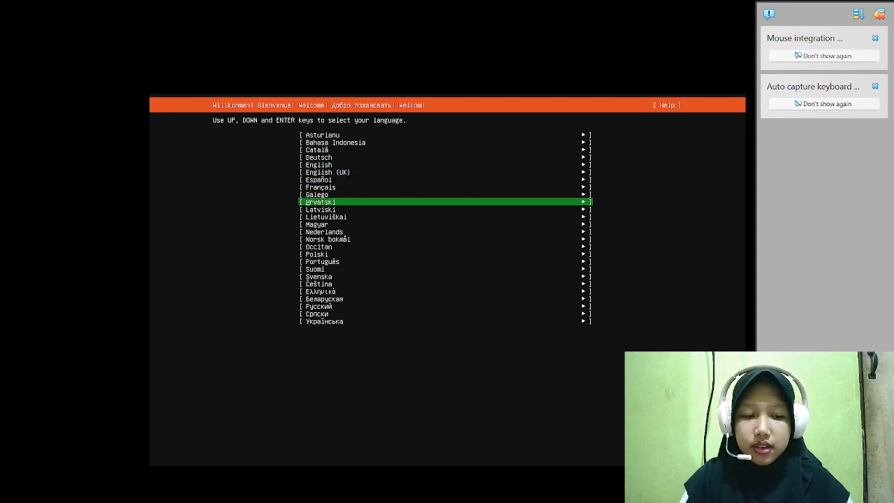
key("Up")
key("Up")
key("Up")
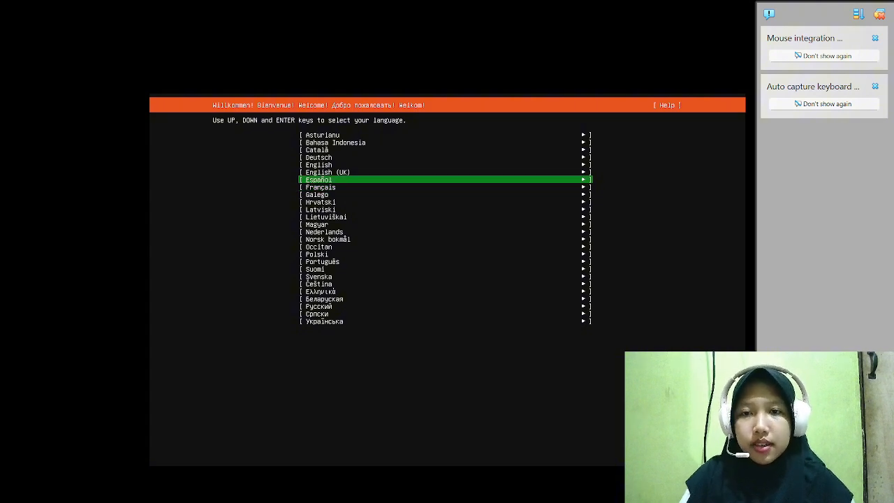
key("Up")
key("Up")
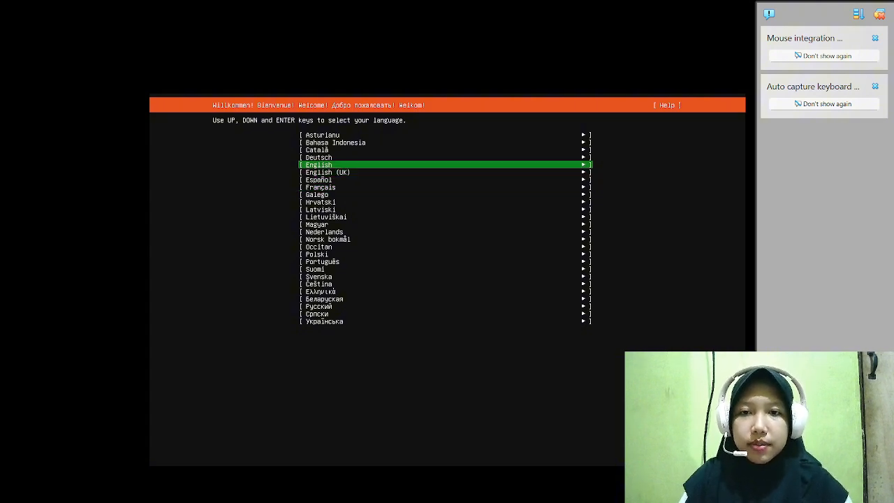
key("Down")
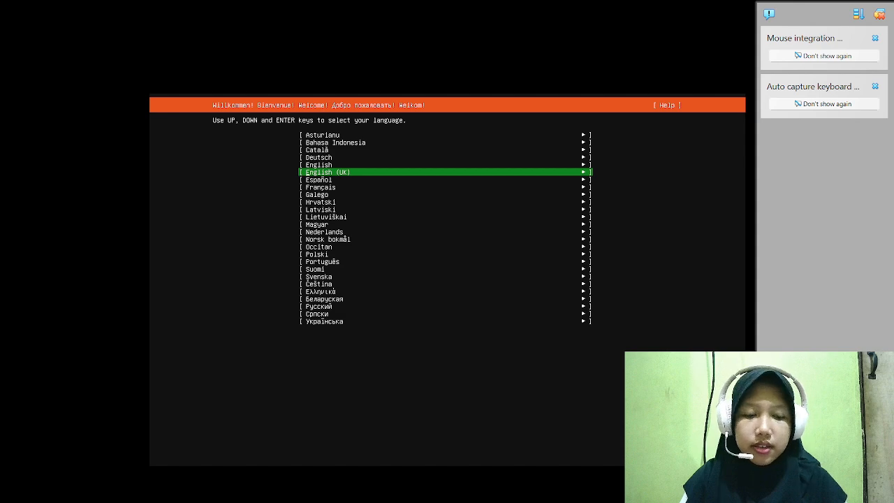
key("Up")
key("Return")
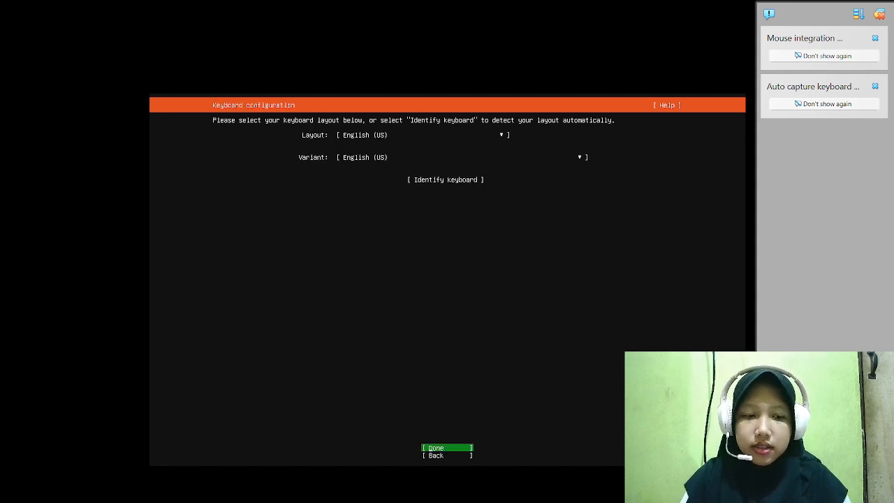
Step: Keep the English (US) keyboard layout, the default Ubuntu Server base and the enp0s3 network configuration
key("Return")
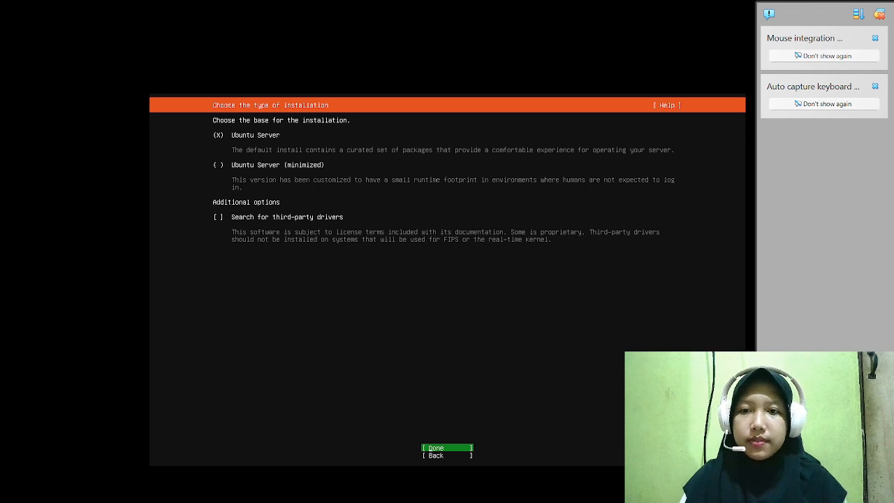
key("Return")
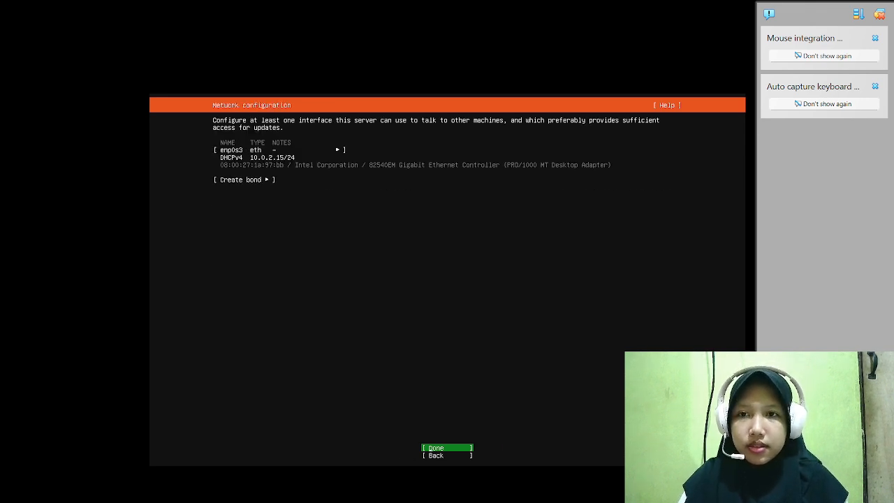
key("Return")
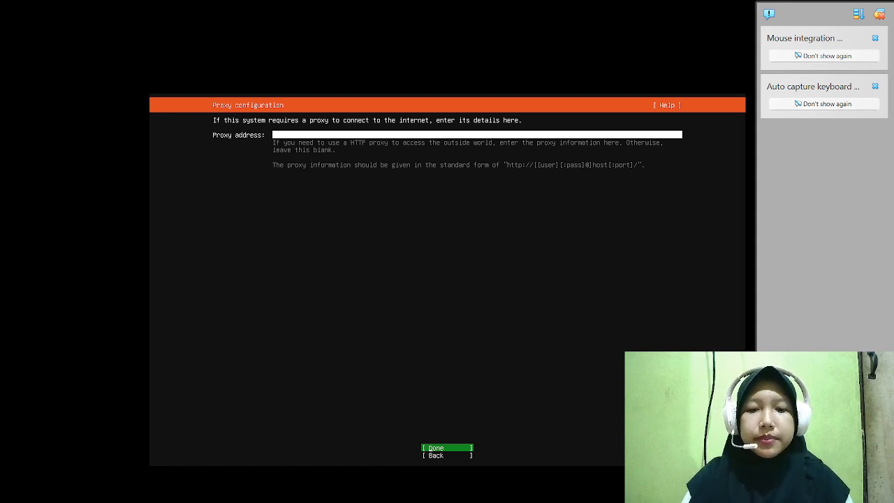
Step: Leave the proxy address blank, keep the default Ubuntu archive mirror, and continue without waiting for the mirror check
key("Return")
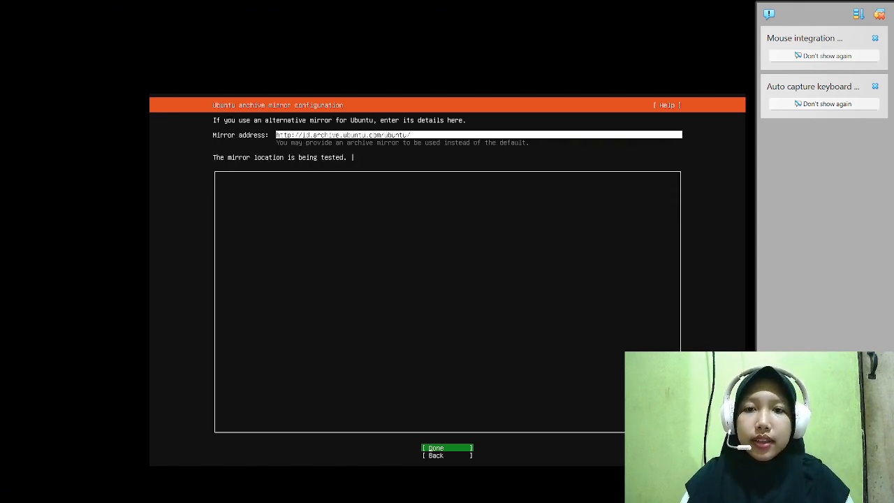
key("Return")
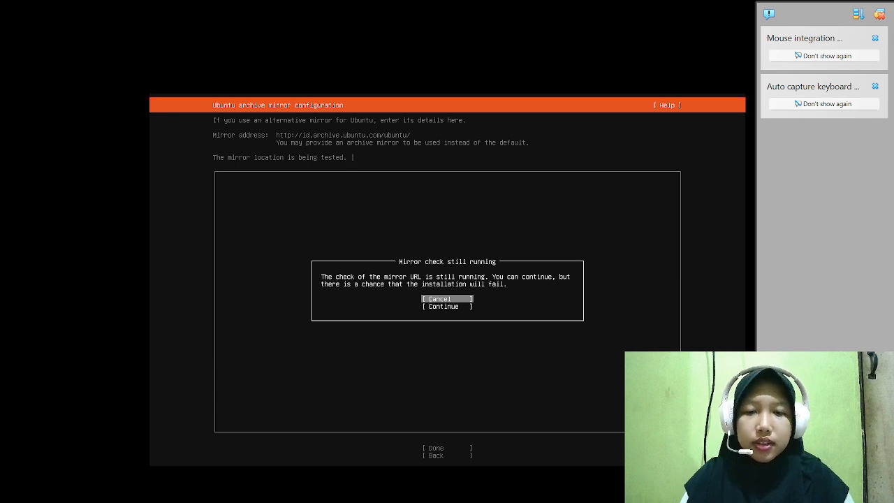
key("Down")
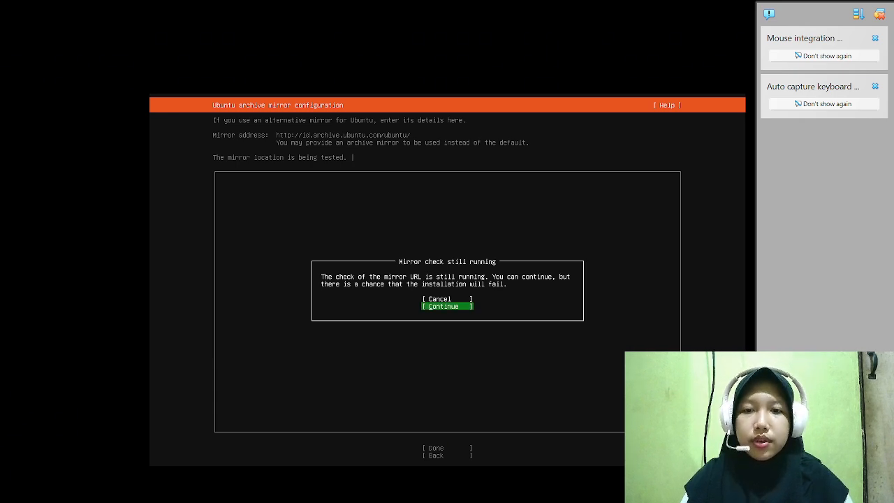
key("Return")
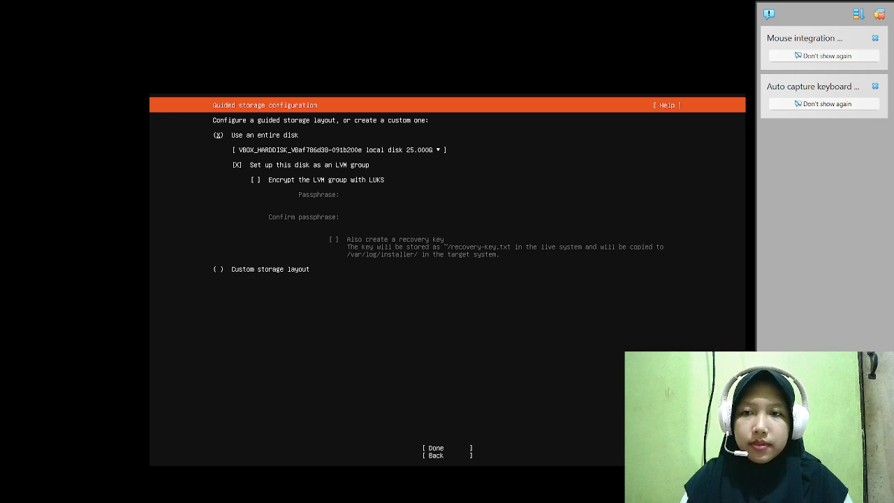
Step: Use the entire 25 GB disk as an unencrypted LVM group, accept the storage layout and confirm the destructive action
key("Down")
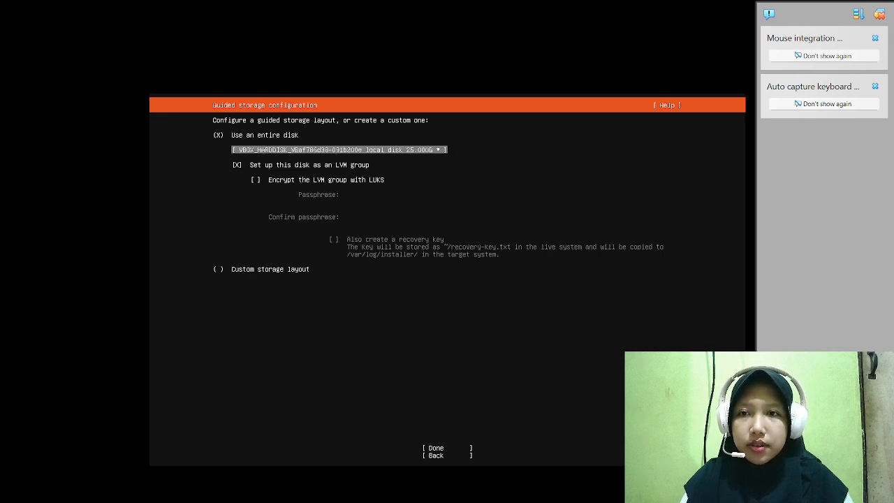
key("Down")
key("Down")
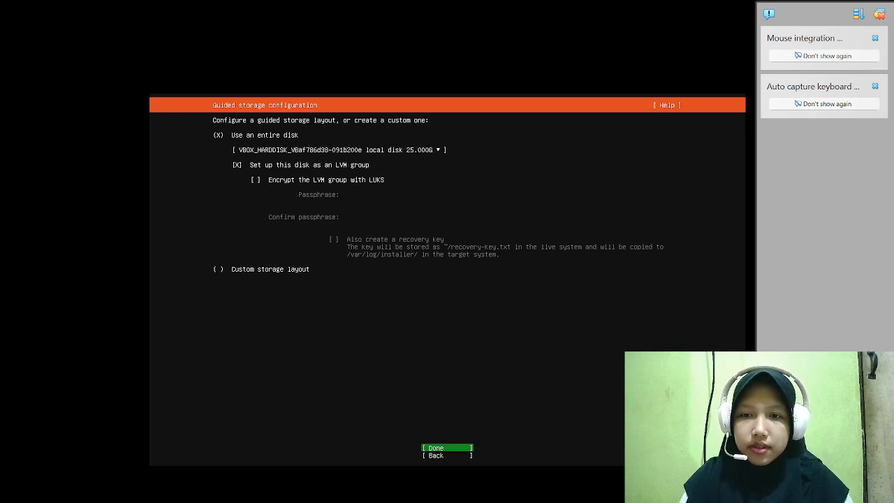
key("Return")
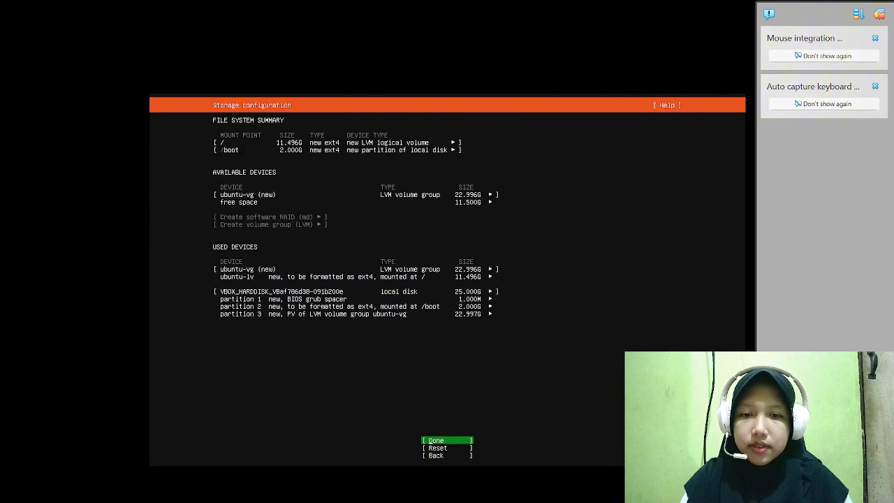
key("Return")
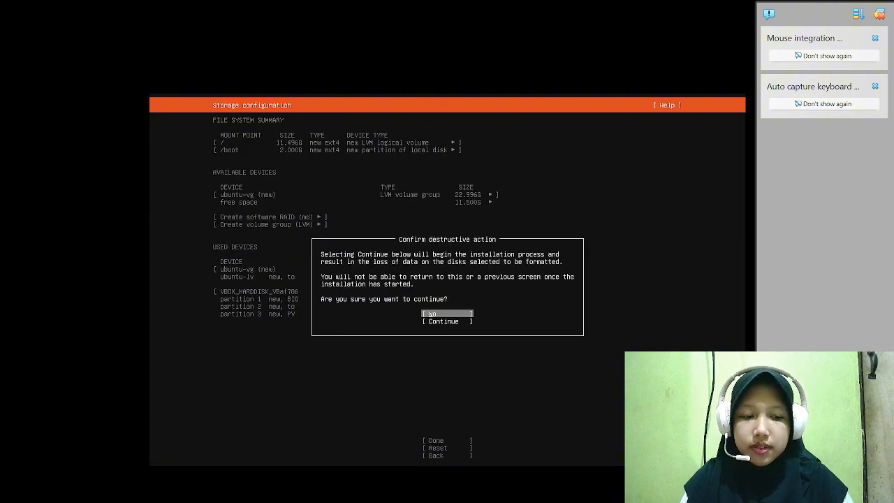
key("Down")
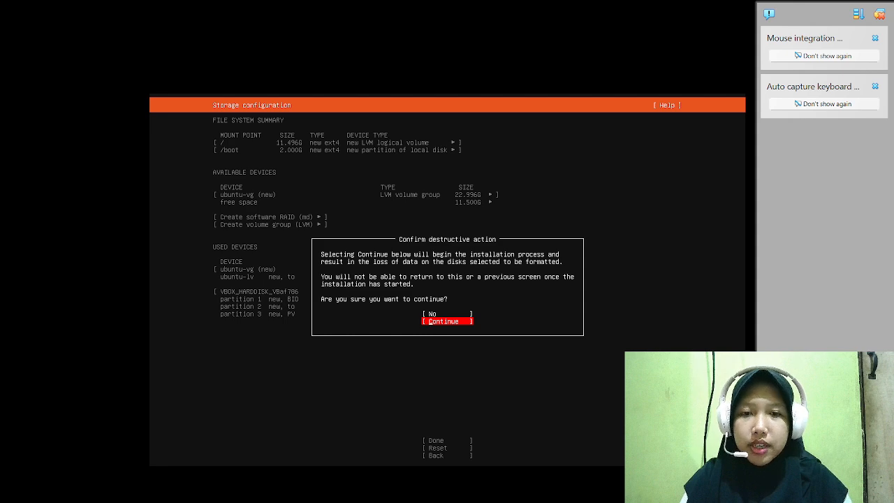
key("Return")
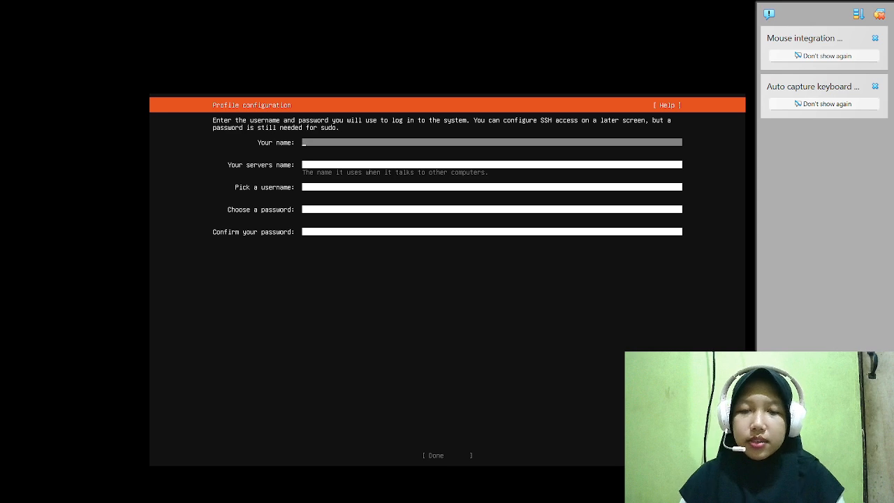
Step: Fill in the profile's name, server name and username fields
type("azka")
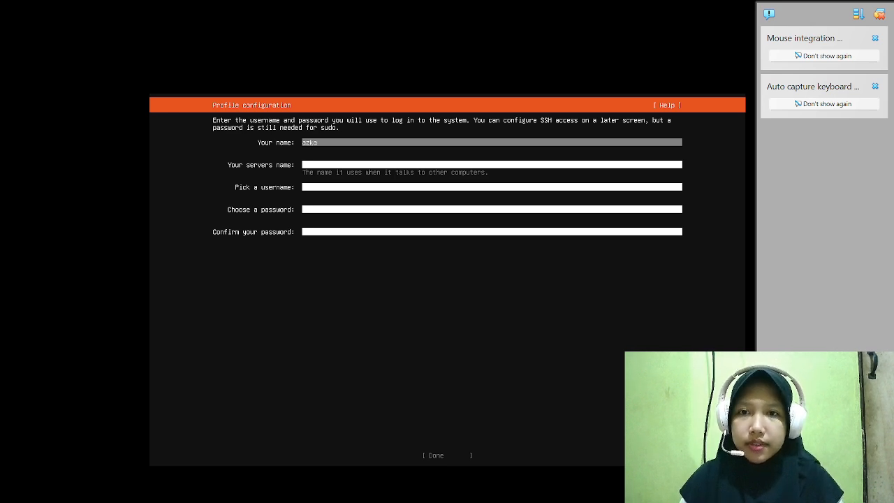
key("Tab")
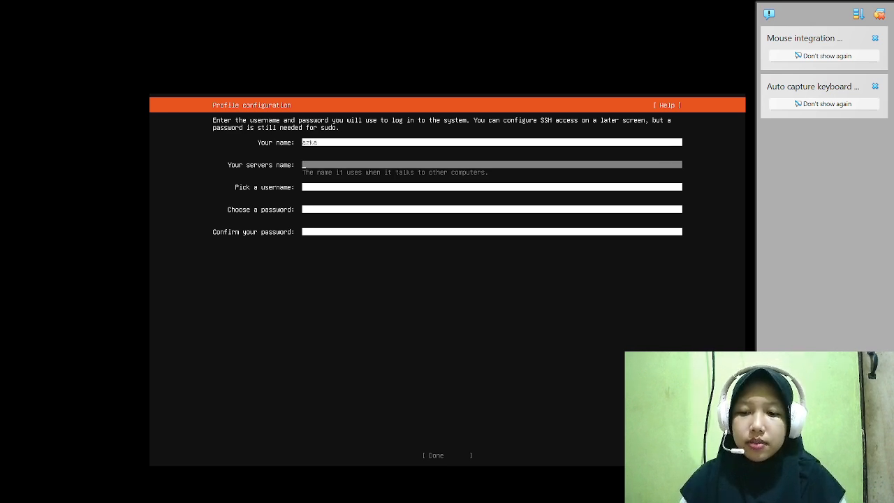
type("azkaser")
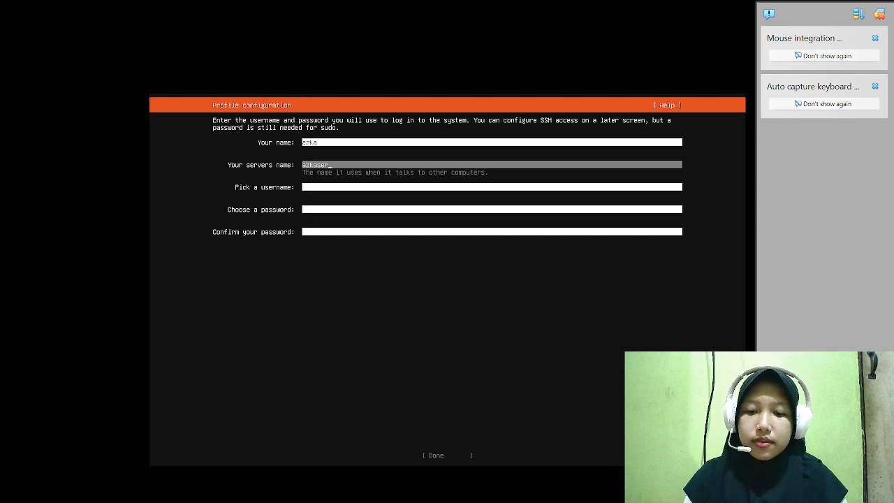
type("ver")
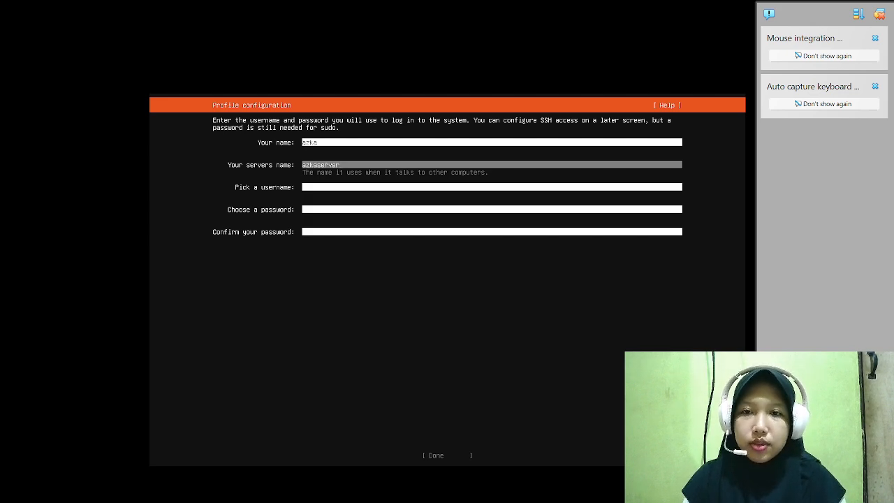
key("Tab")
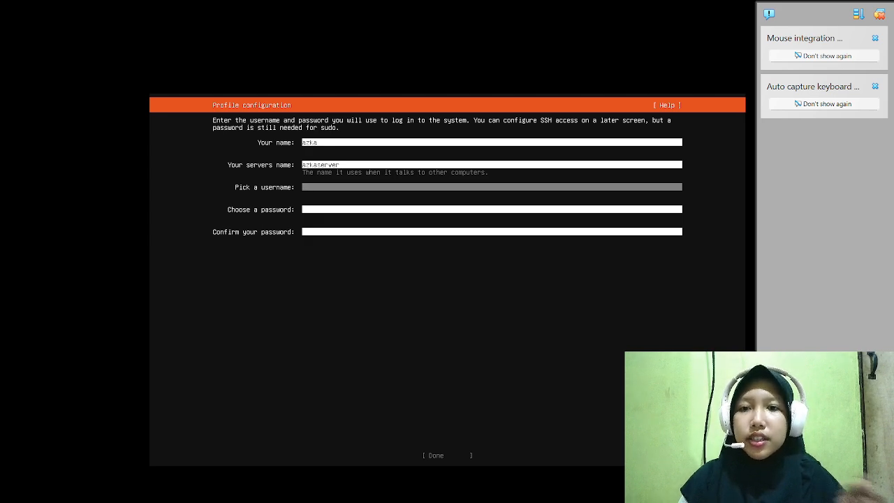
type("azka")
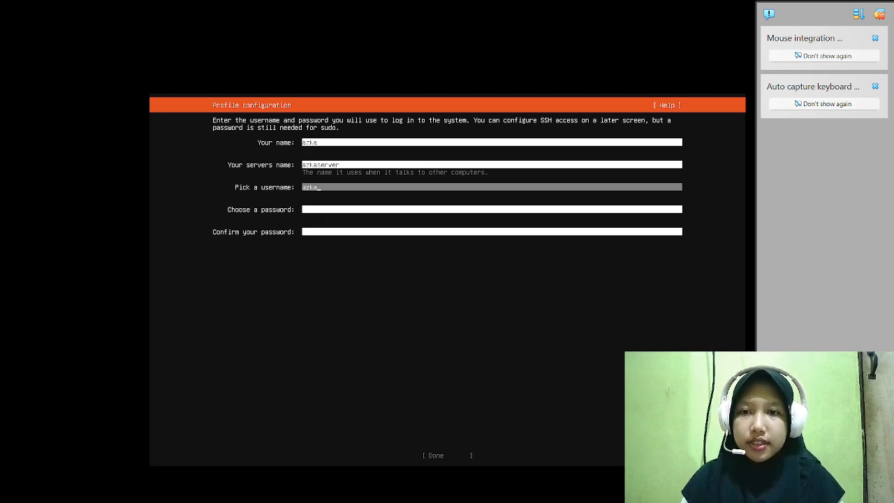
Step: Enter and confirm the account password, and submit the profile configuration
key("Tab")
type("***")
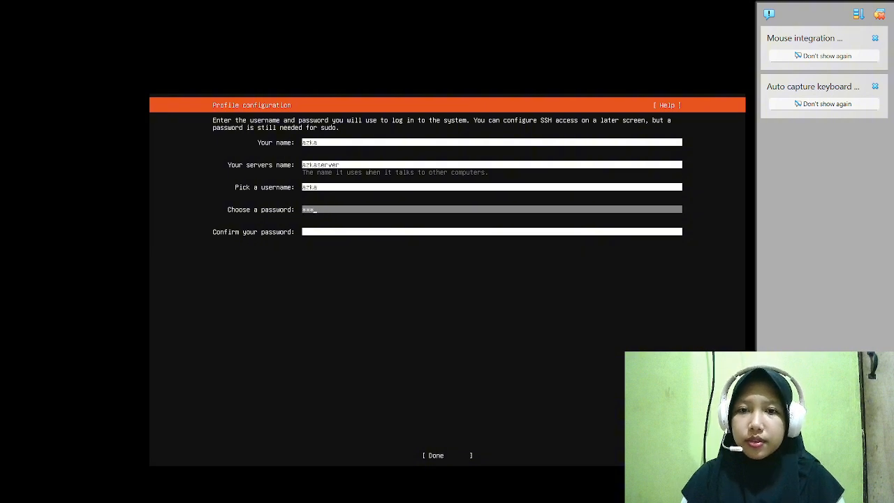
key("Tab")
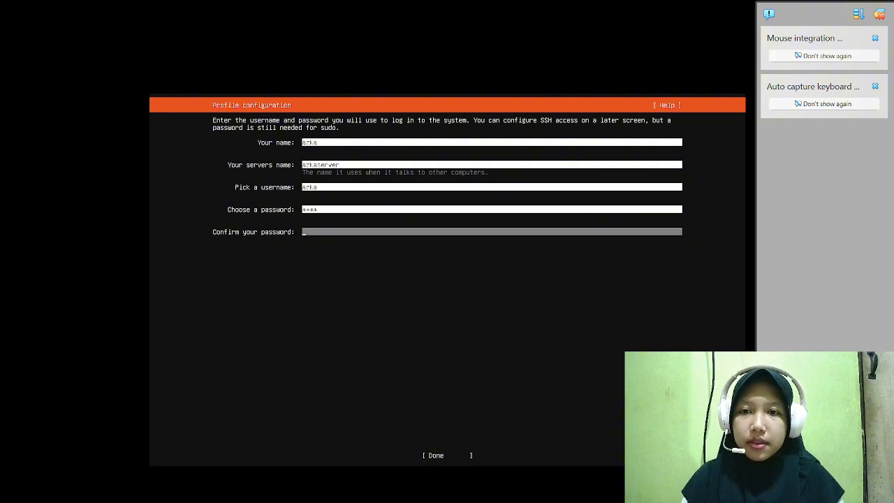
type("****")
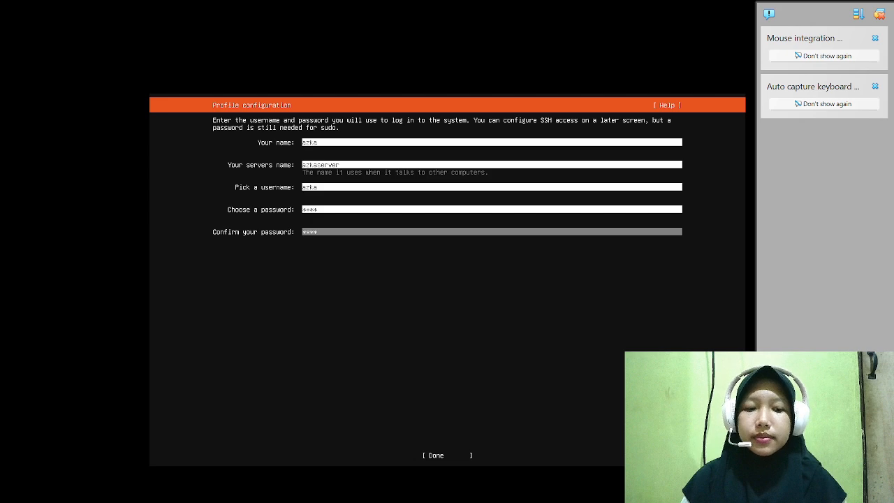
key("Tab")
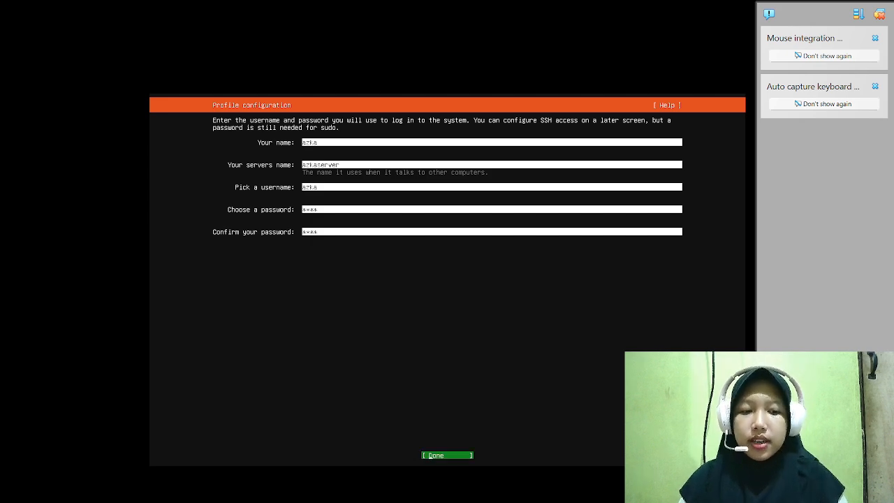
key("Return")
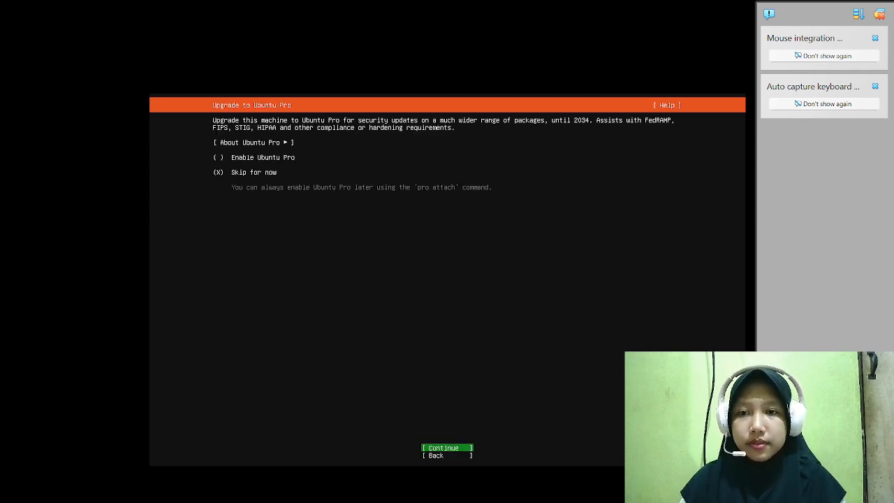
Step: Skip the Ubuntu Pro upgrade for now and continue without installing the OpenSSH server
key("Down")
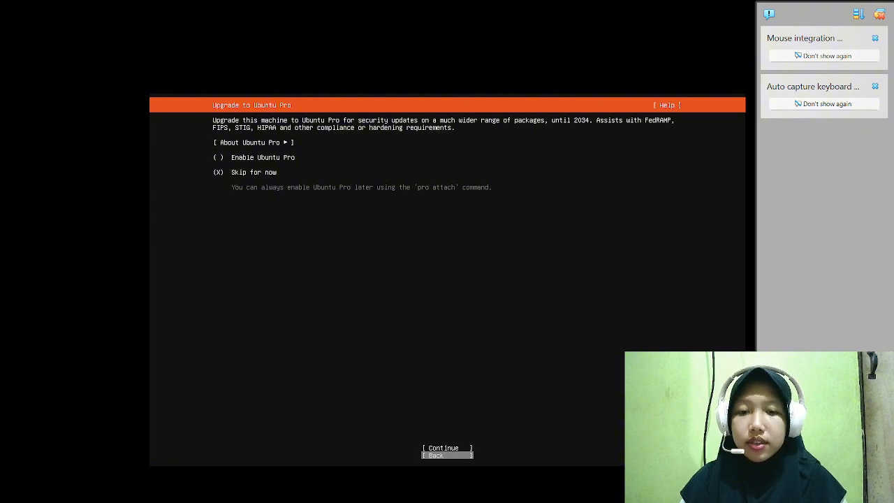
key("Up")
key("Return")
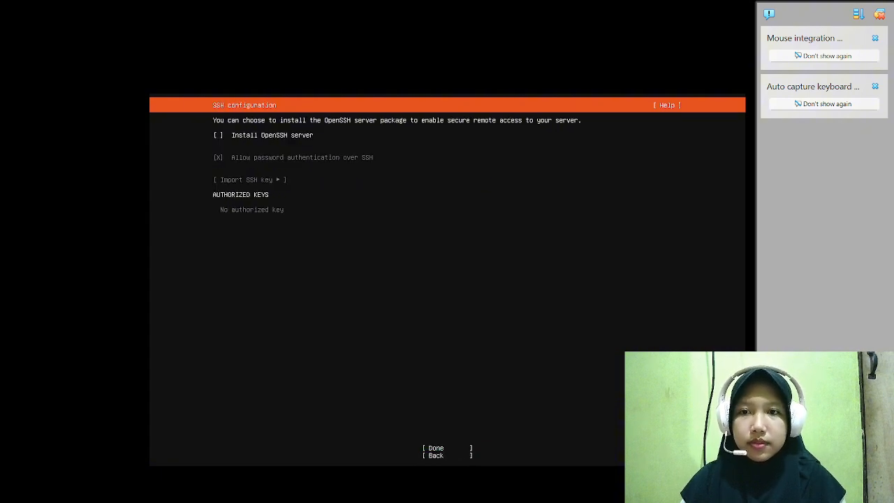
key("Tab")
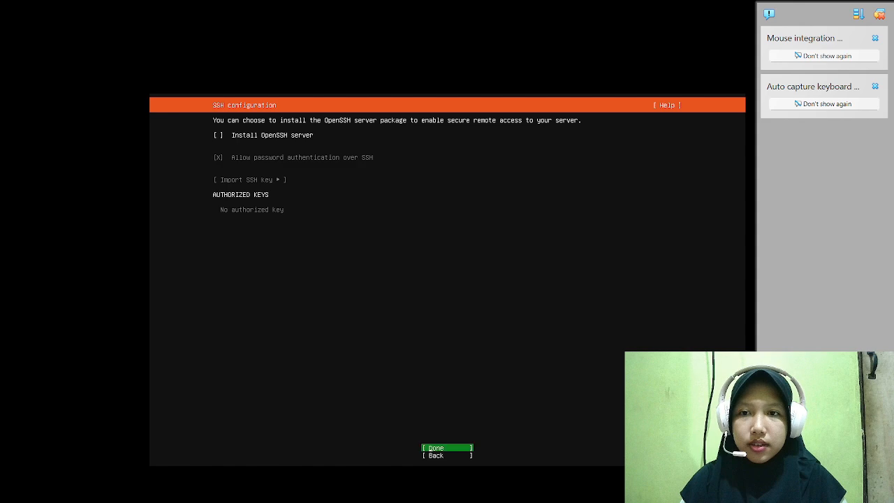
key("Return")
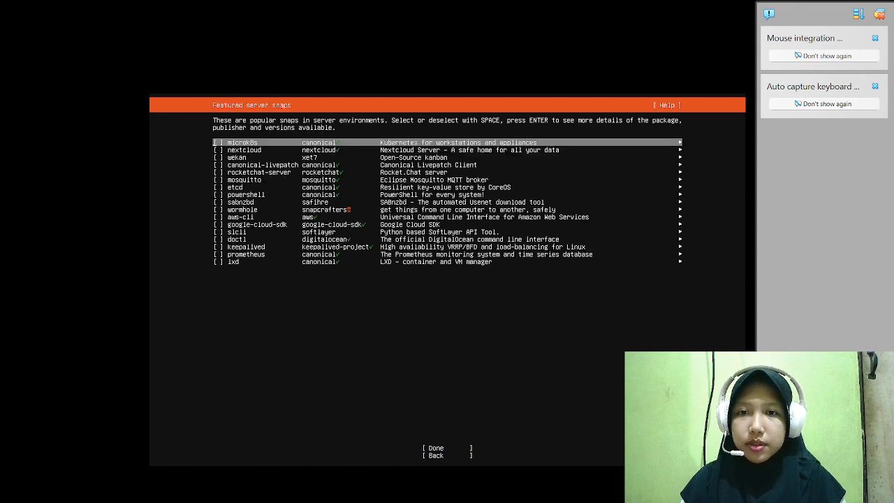
Step: Look through the featured server snaps and continue the installation without selecting any of them
key("Down")
key("Down")
key("Down")
key("Down")
key("Down")
key("Down")
key("Down")
key("Down")
key("Down")
key("Down")
key("Down")
key("Down")
key("Down")
key("Down")
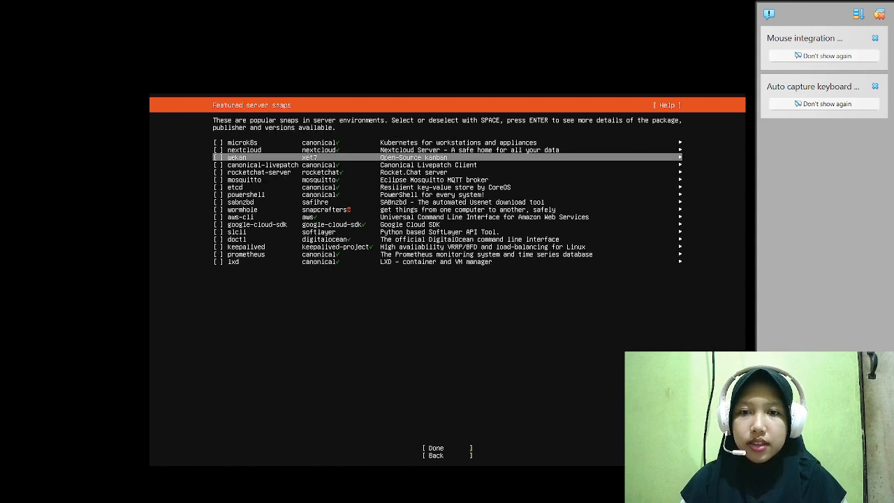
key("Tab")
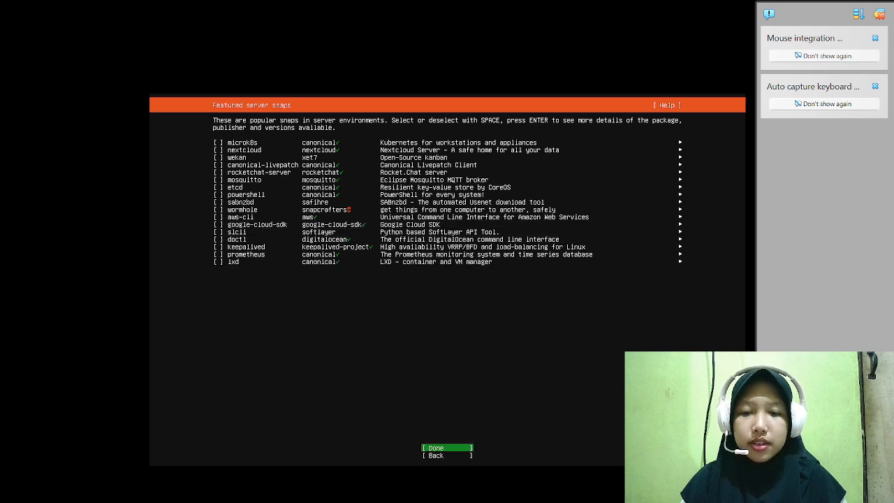
key("Return")
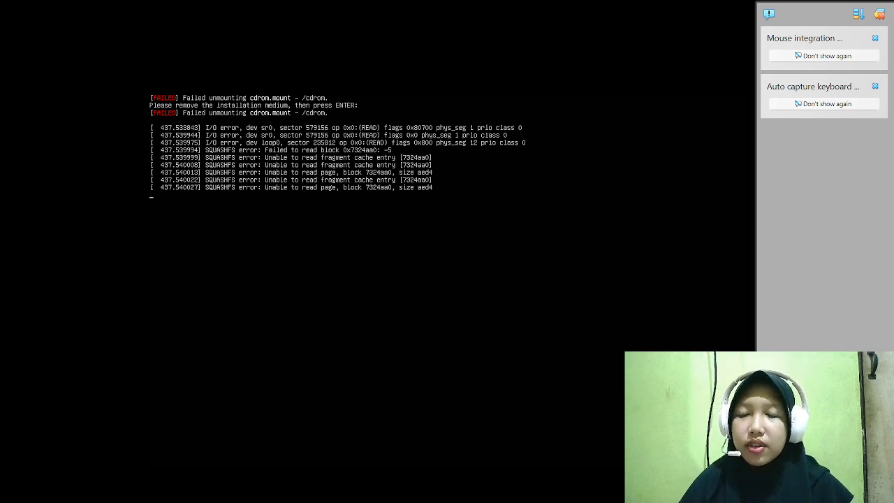
Step: Restart into the installed Ubuntu Server system and log in with the account's username and password
key("Return")
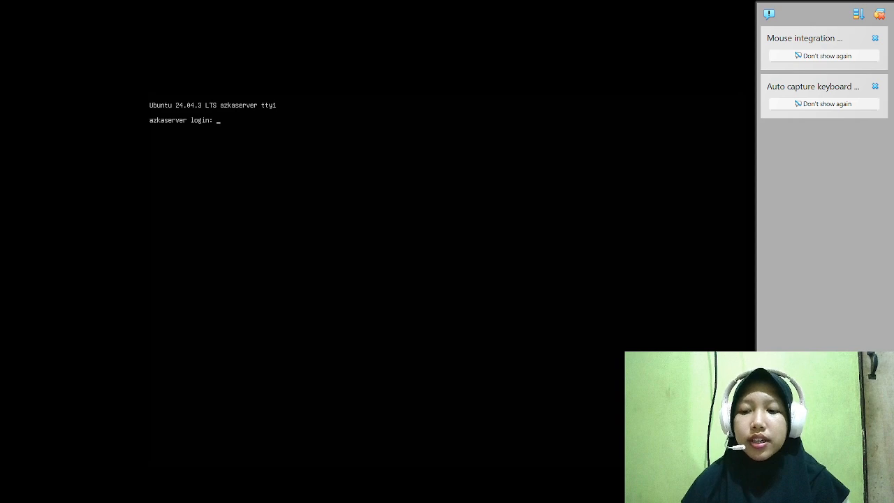
type("azka")
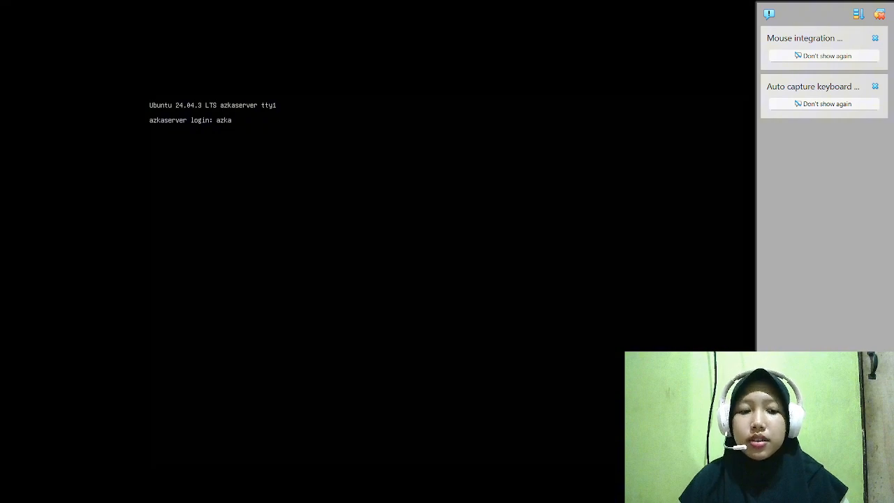
key("Return")
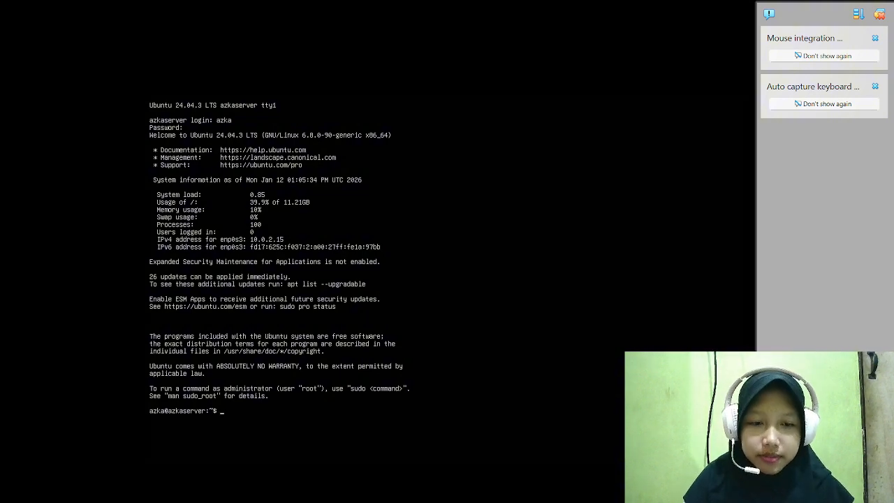
Step: Close the running Ubuntu Server virtual machine by powering it off
key("ctrl+q")
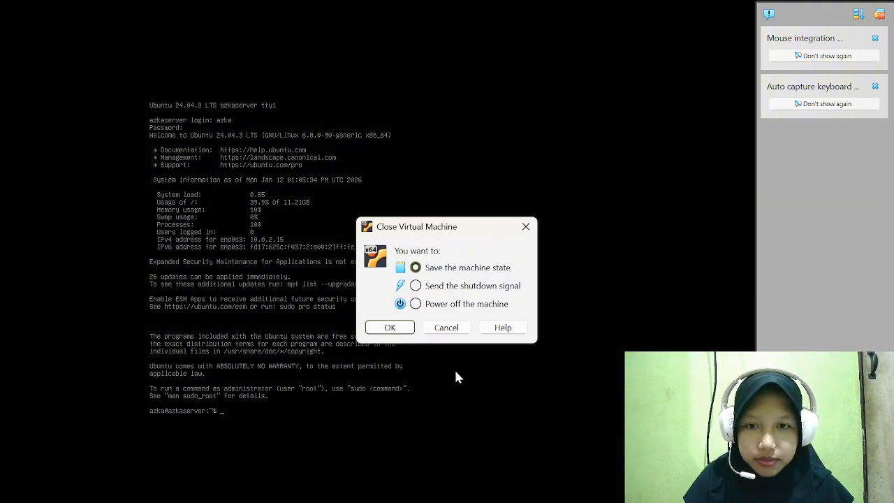
left_click(419, 303)
left_click(390, 327)
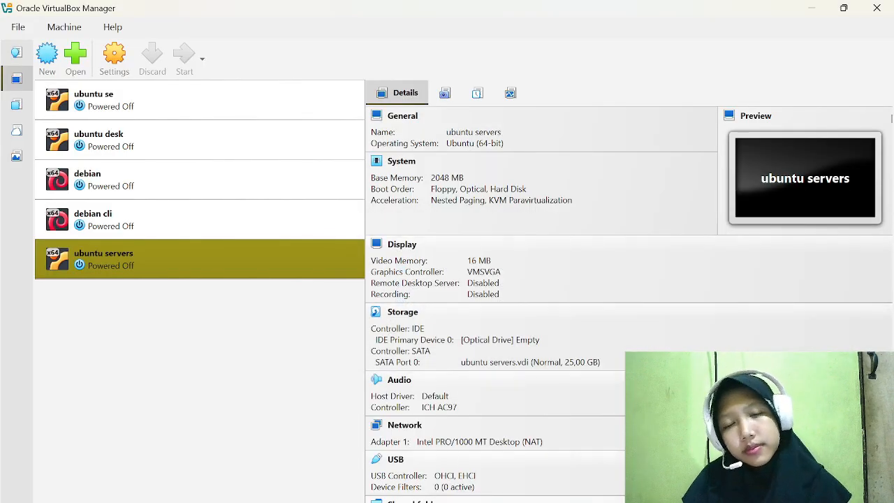
Step: Switch to the WPS presentation PDF and view the Snapshoot Virtual Machine slide with its server configuration timeline in full screen
left_click(474, 499)
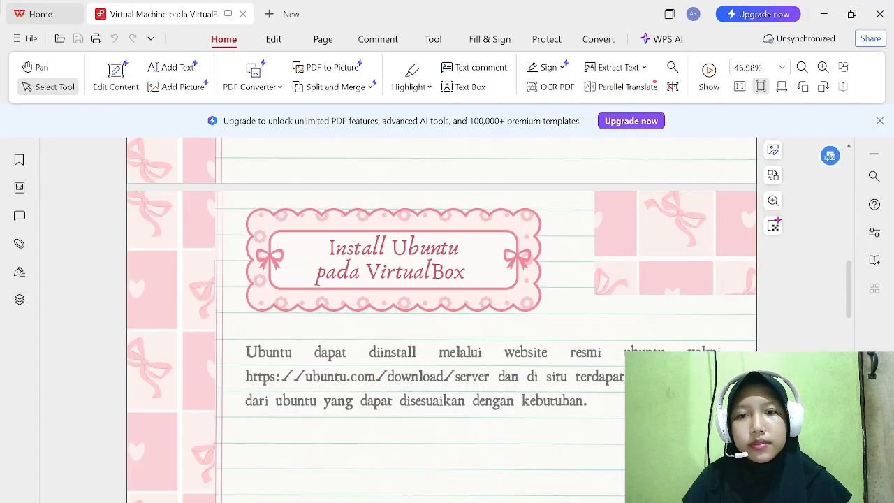
scroll(562, 359, "down", 5)
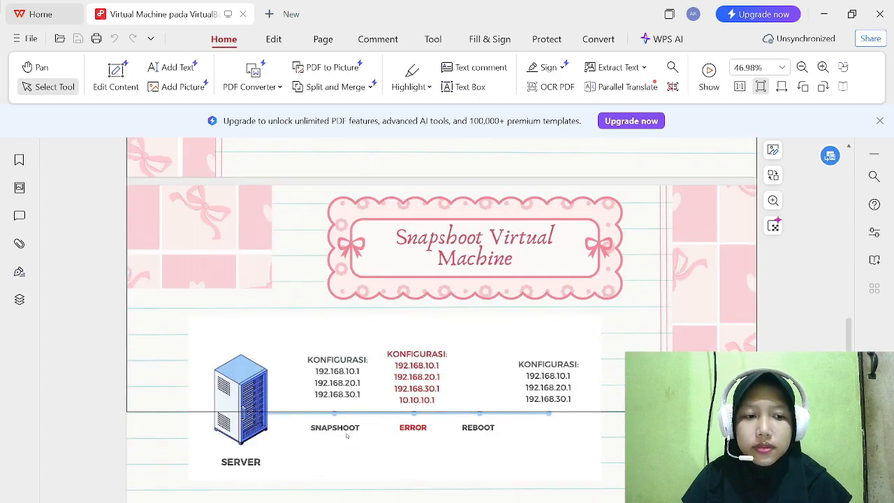
key("F11")
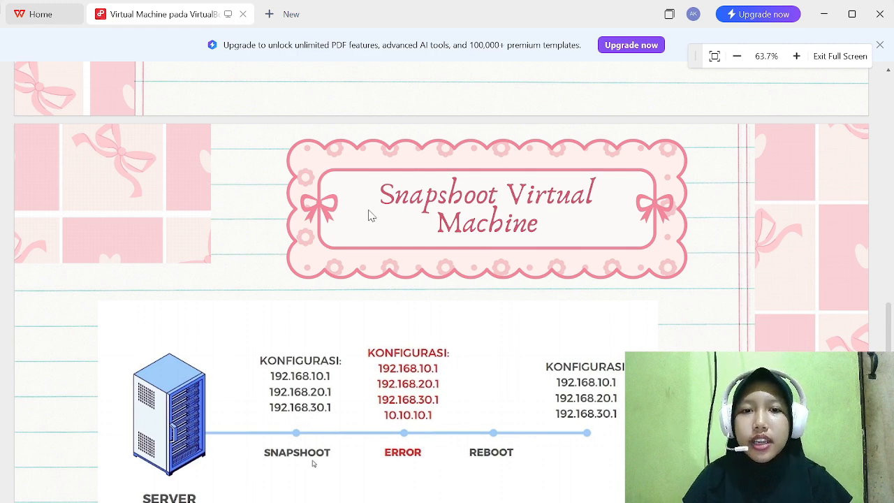
scroll(354, 308, "down", 1)
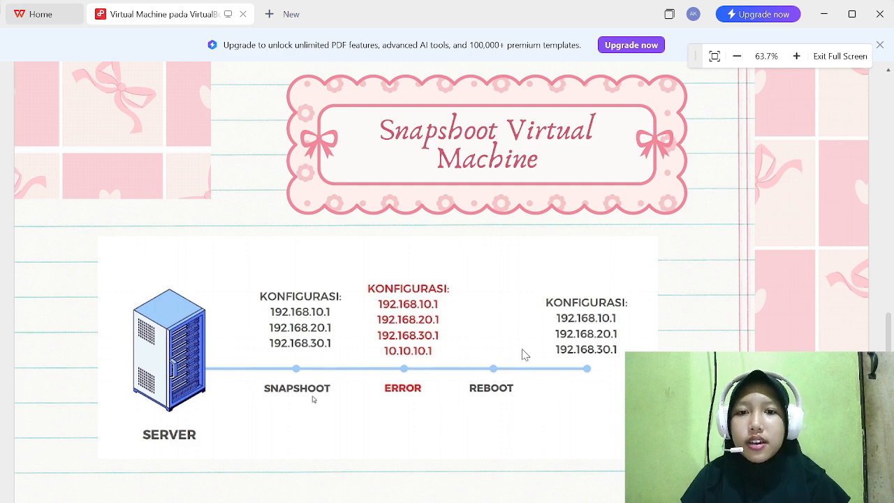
key("Escape")
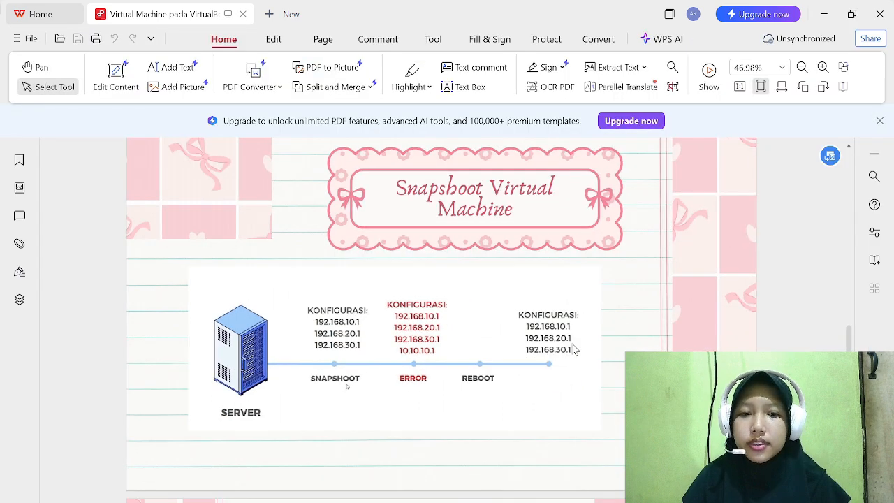
Step: Switch to VirtualBox Manager and show the snapshots of the ubuntu servers machine
mouse_move(610, 501)
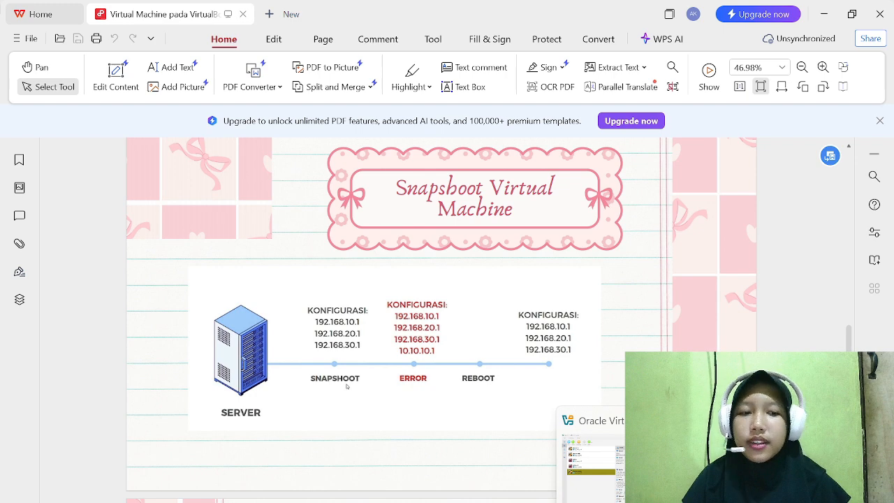
left_click(593, 457)
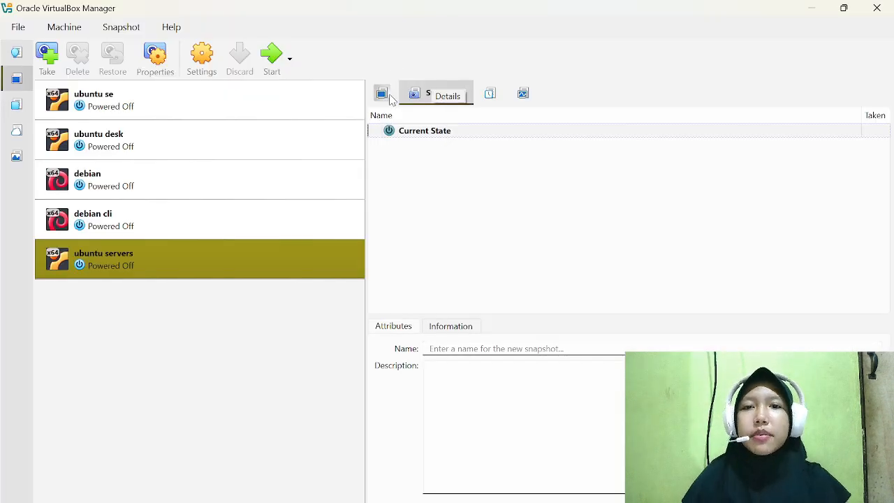
left_click(388, 95)
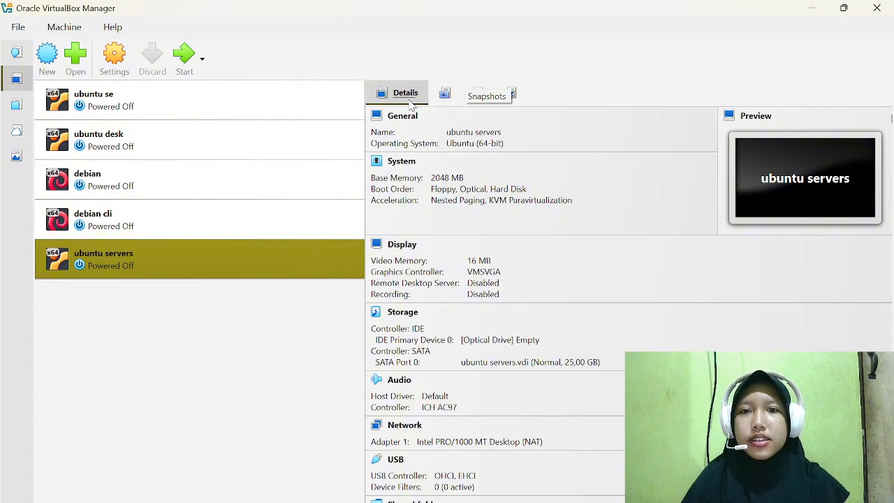
left_click(440, 98)
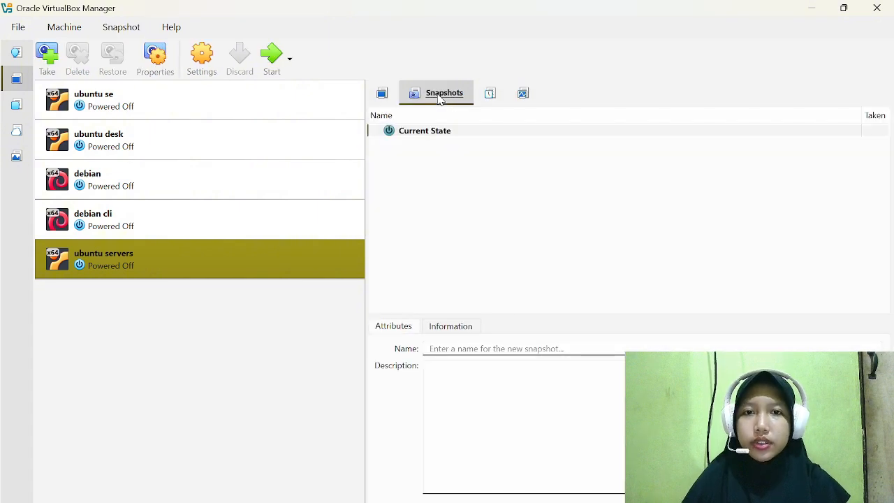
Step: Take a snapshot of the ubuntu servers machine named default-server
left_click(50, 58)
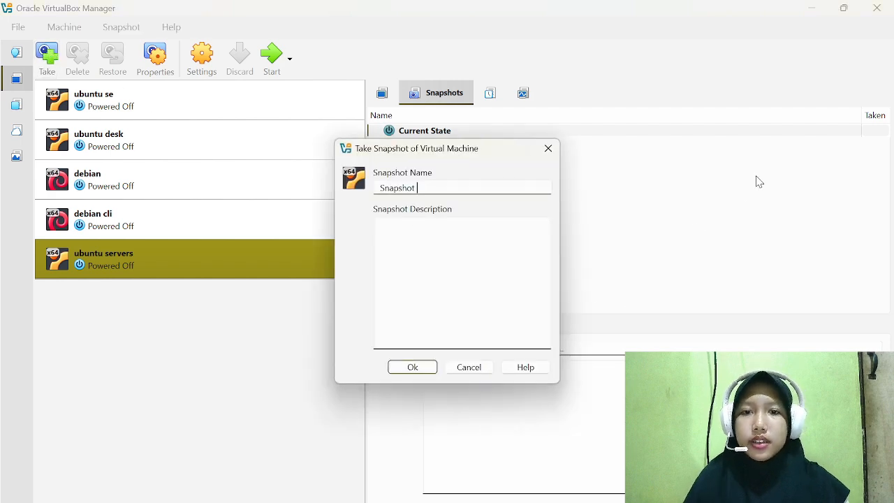
key("BackSpace")
key("BackSpace")
key("BackSpace")
key("BackSpace")
key("BackSpace")
key("BackSpace")
key("BackSpace")
key("BackSpace")
key("BackSpace")
type("defay")
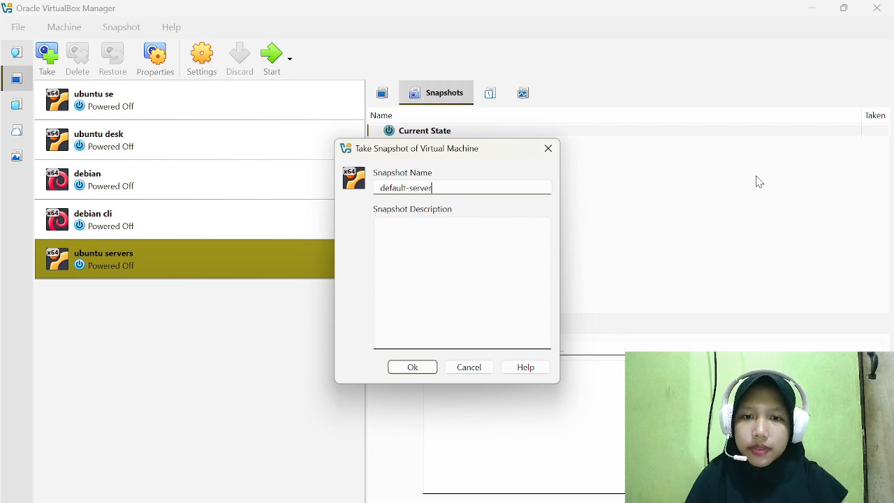
type("lt-server")
left_click(423, 367)
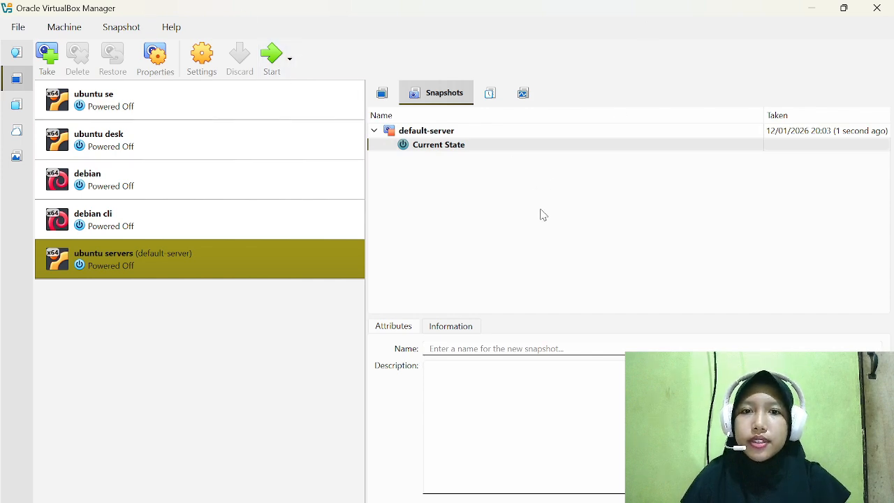
Step: Hide the snapshot properties and restore the ubuntu servers machine to the default-server snapshot
left_click(155, 56)
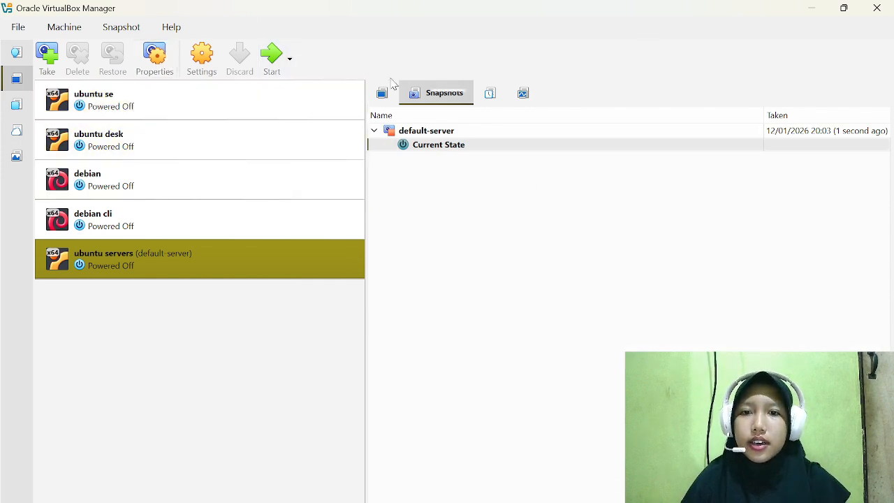
right_click(435, 131)
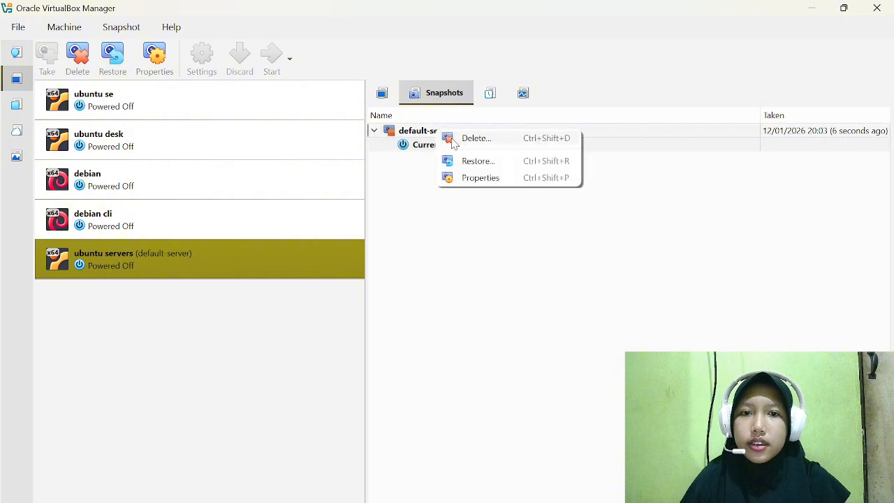
left_click(489, 163)
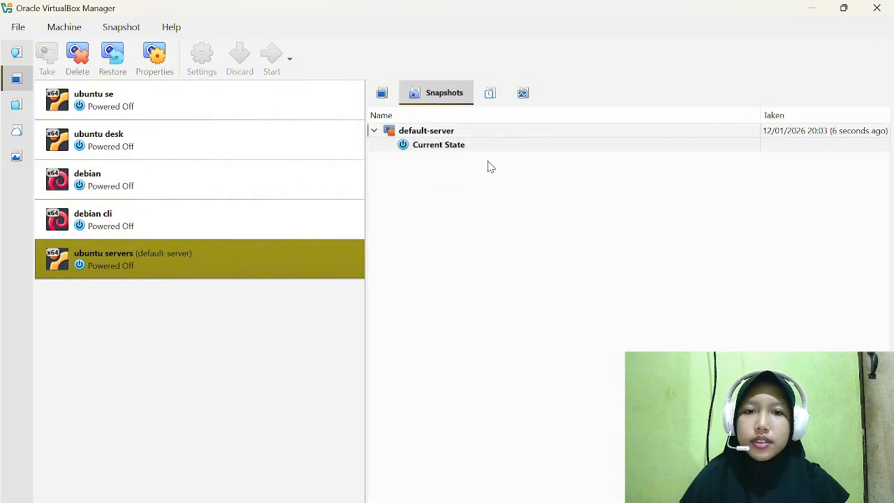
left_click(414, 132)
right_click(413, 133)
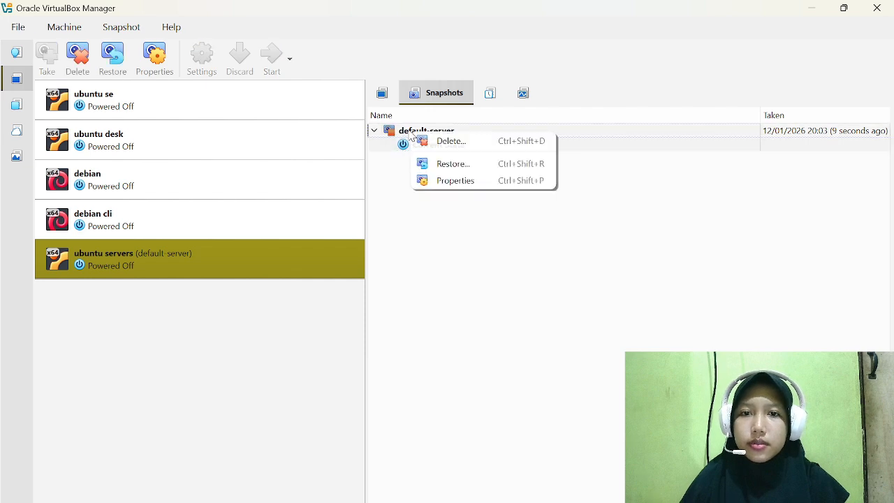
left_click(441, 163)
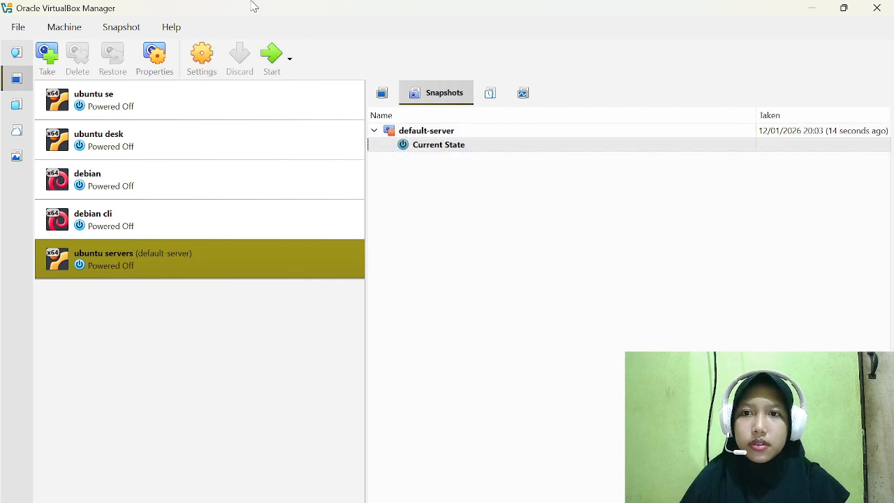
Step: Start the ubuntu servers machine in full-screen mode and log in with the account's username and password
left_click(263, 60)
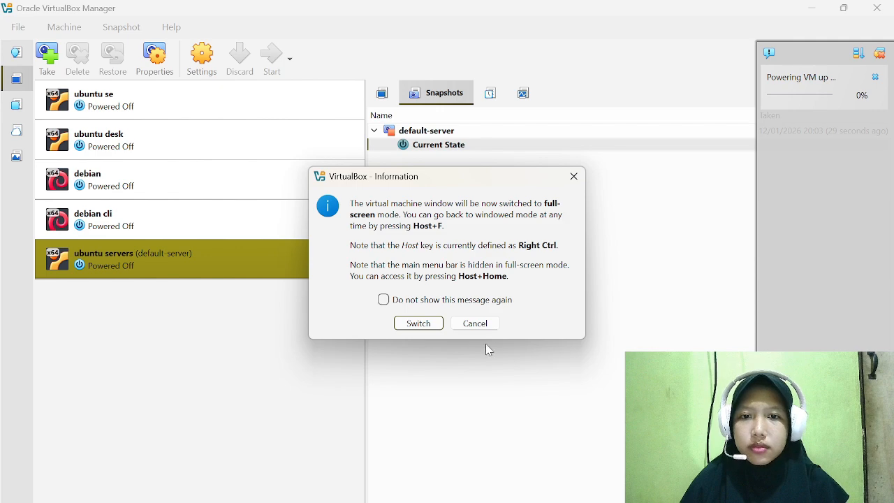
left_click(417, 322)
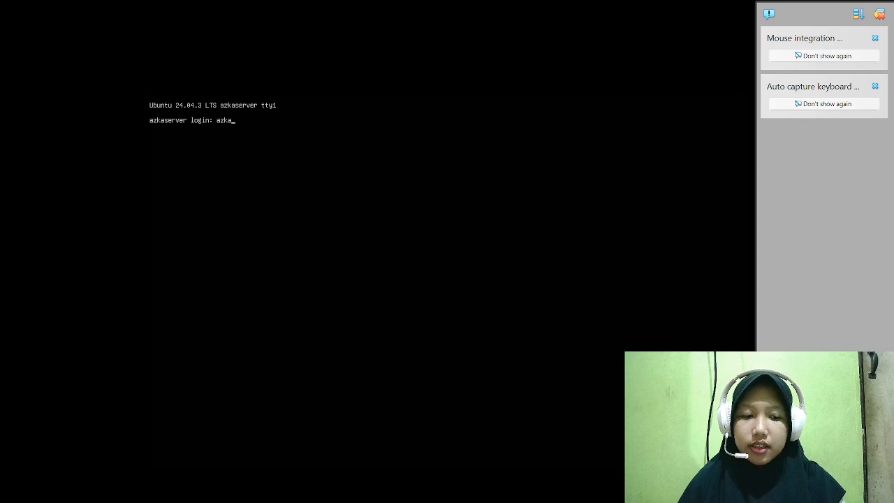
key("Return")
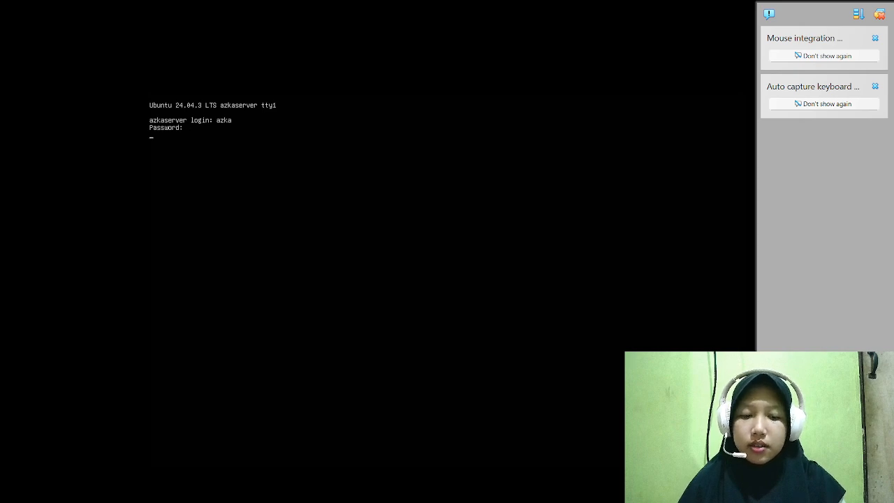
key("Return")
key("Return")
key("Return")
key("Return")
key("Return")
key("Return")
key("Return")
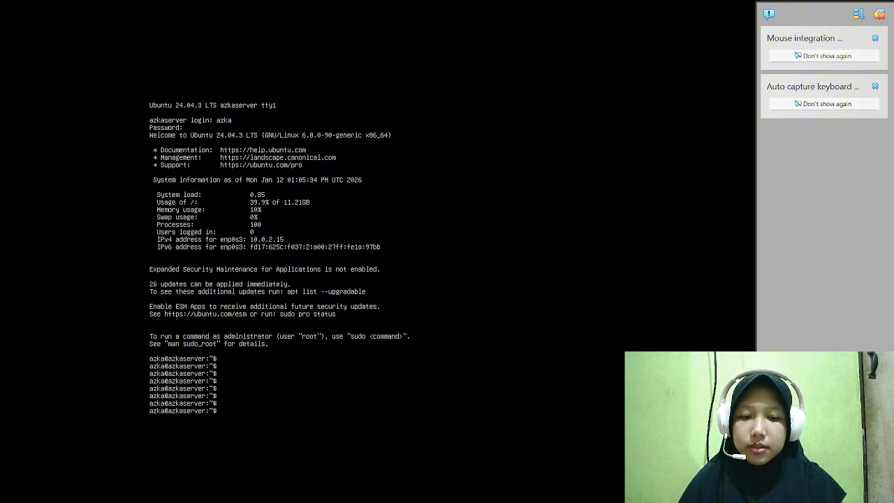
Step: Run ls in the server's shell and power off the machine without restoring the default-server snapshot
type("ls")
key("Return")
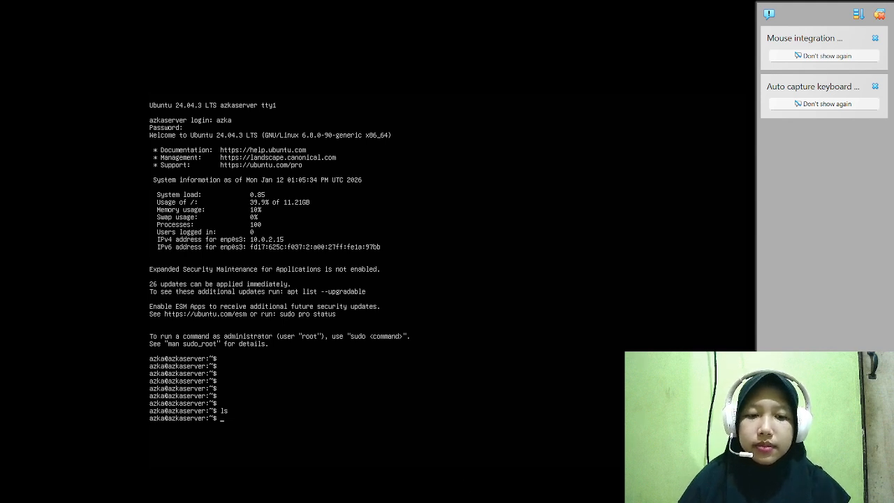
key("ctrl+q")
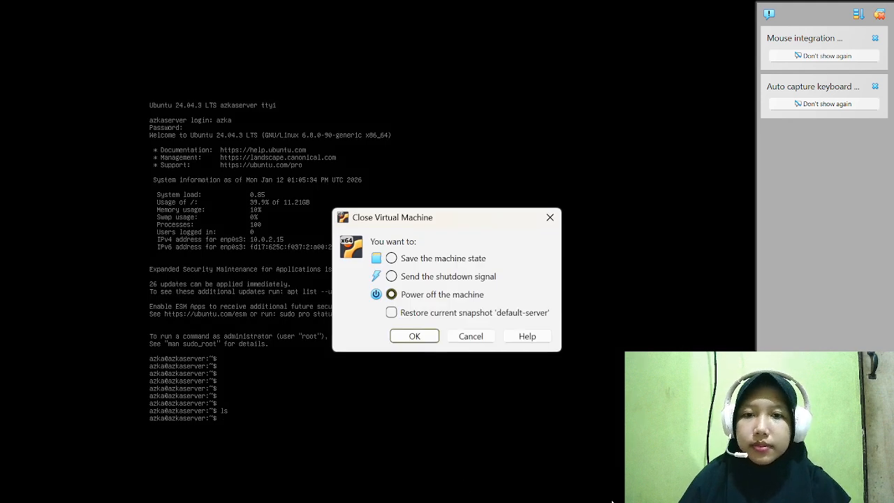
left_click(412, 337)
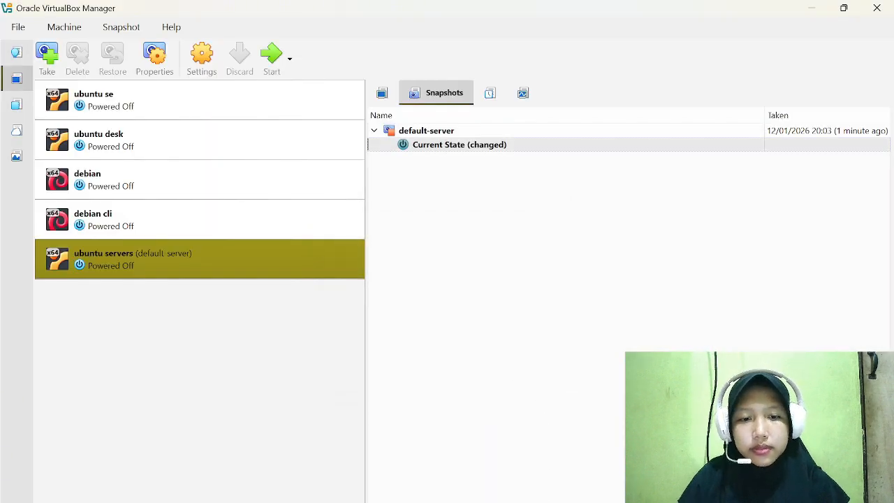
Step: Switch to the WPS presentation PDF and read the Clone slide about duplicating a server in full screen
left_click(412, 438)
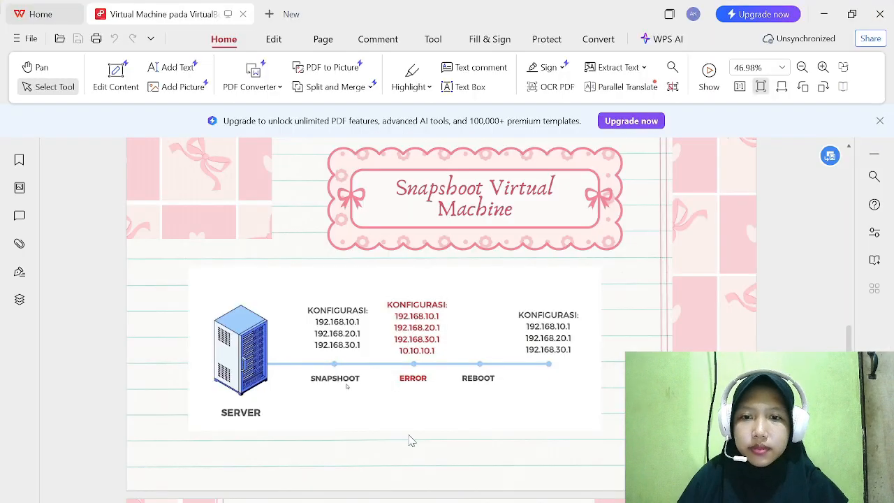
scroll(461, 395, "down", 3)
scroll(461, 394, "down", 3)
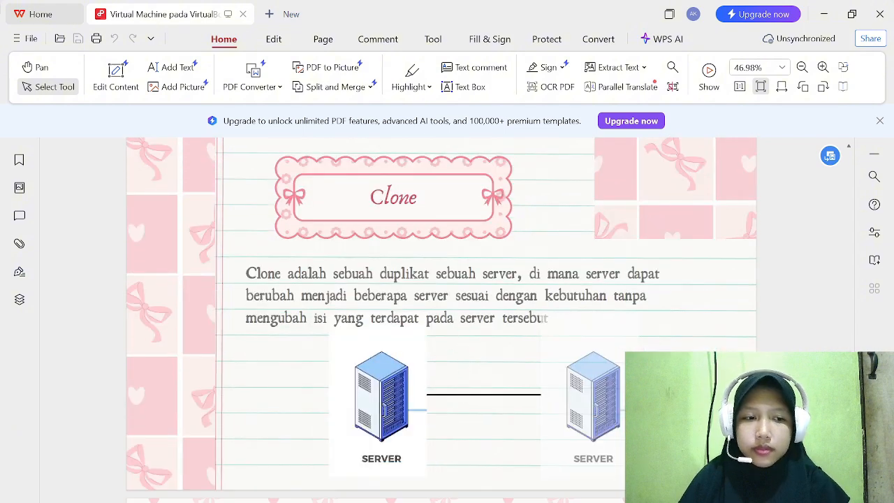
key("F11")
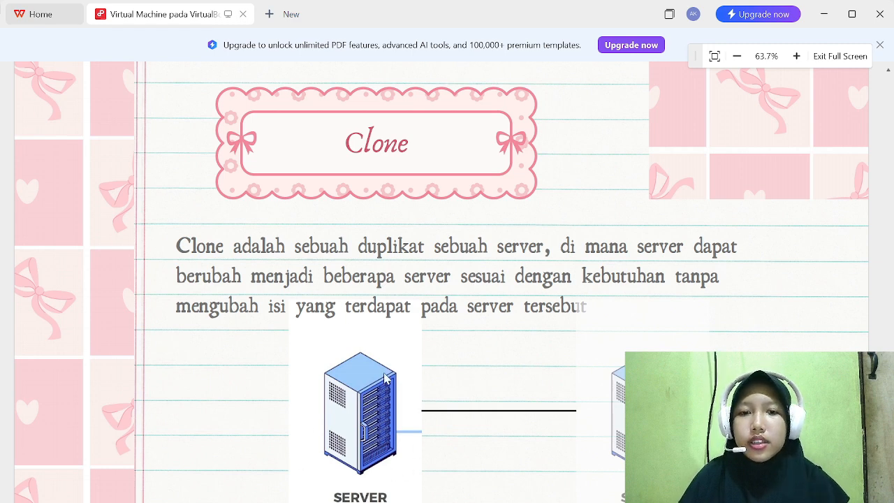
scroll(459, 470, "down", 1)
scroll(460, 470, "up", 2)
scroll(460, 470, "down", 1)
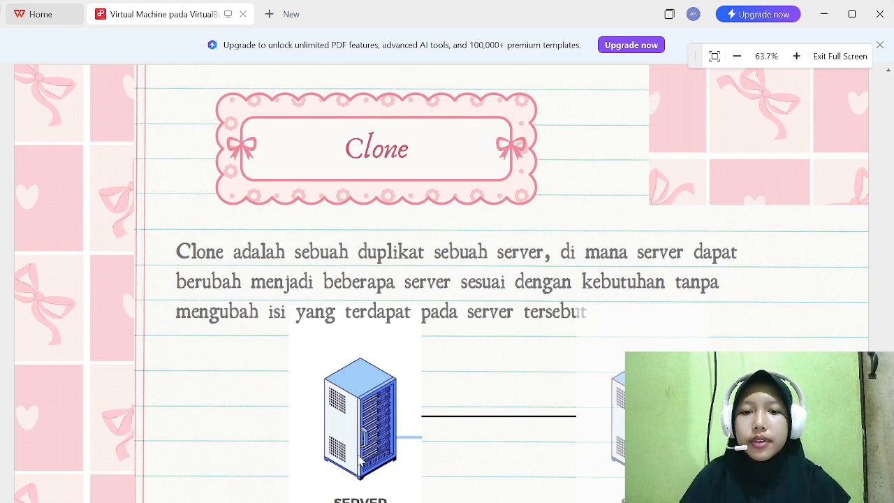
scroll(477, 430, "down", 3)
scroll(477, 431, "down", 3)
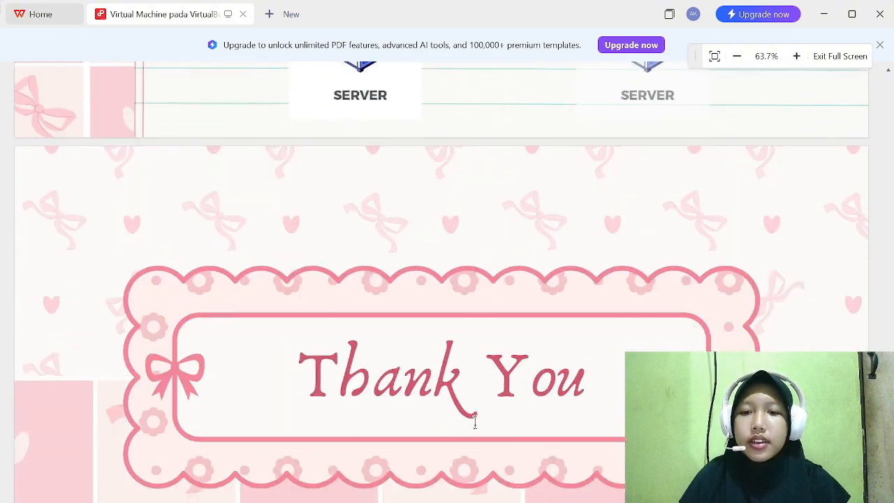
scroll(477, 431, "up", 6)
scroll(477, 430, "down", 1)
key("Escape")
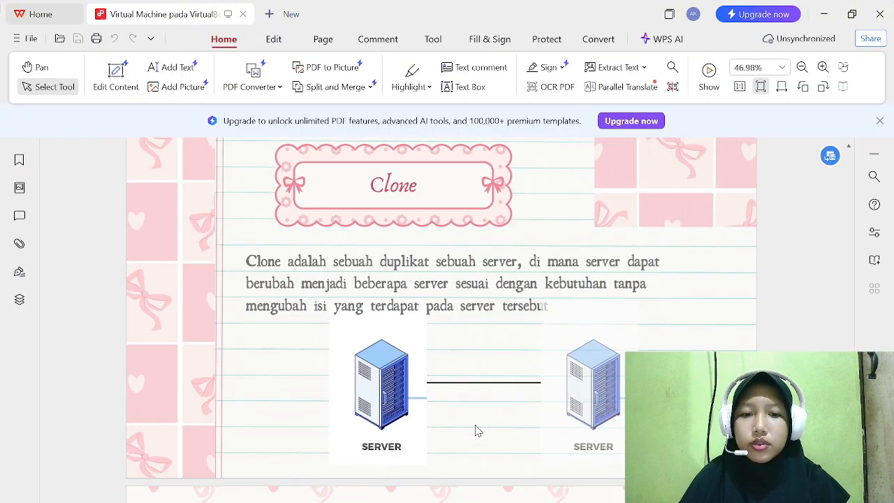
Step: Switch to Oracle VirtualBox Manager and create a linked clone of the ubuntu servers machine with the default name and Keep Disk Names off
mouse_move(622, 499)
left_click(621, 461)
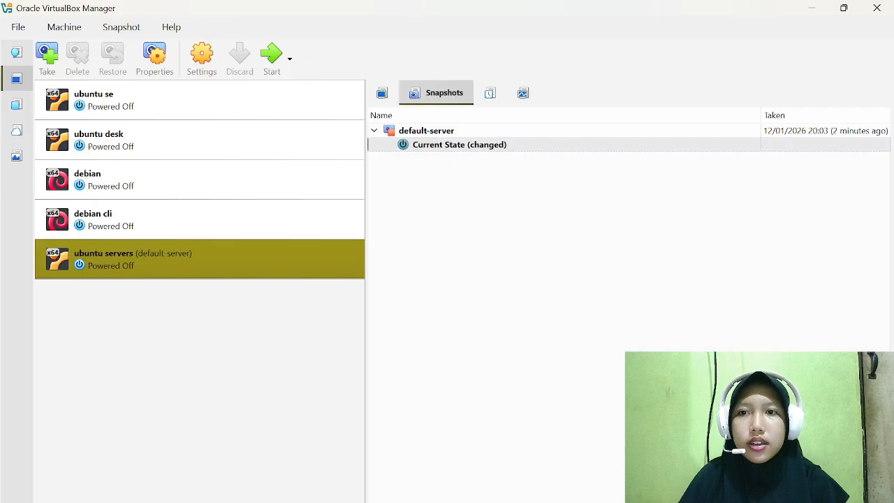
right_click(218, 260)
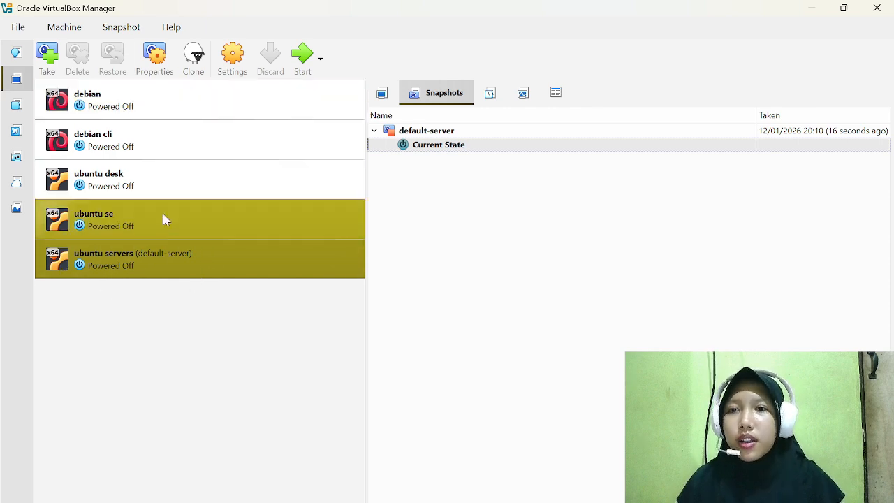
left_click(196, 69)
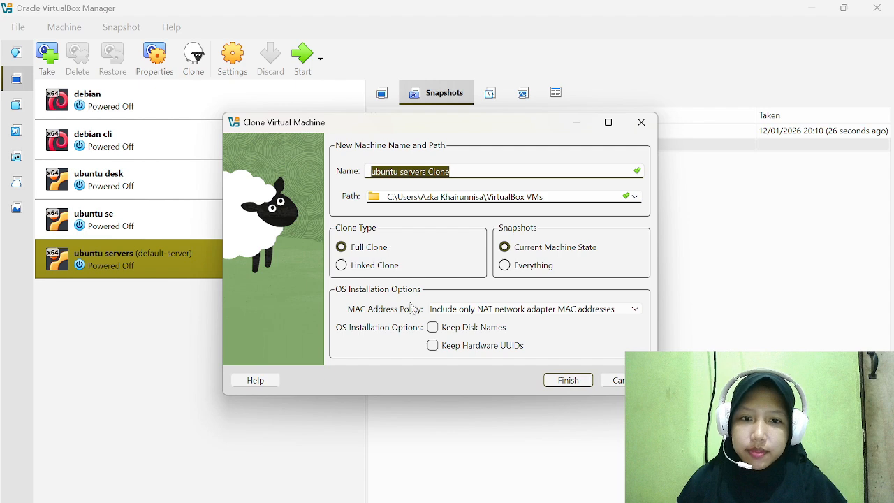
left_click(437, 326)
left_click(437, 326)
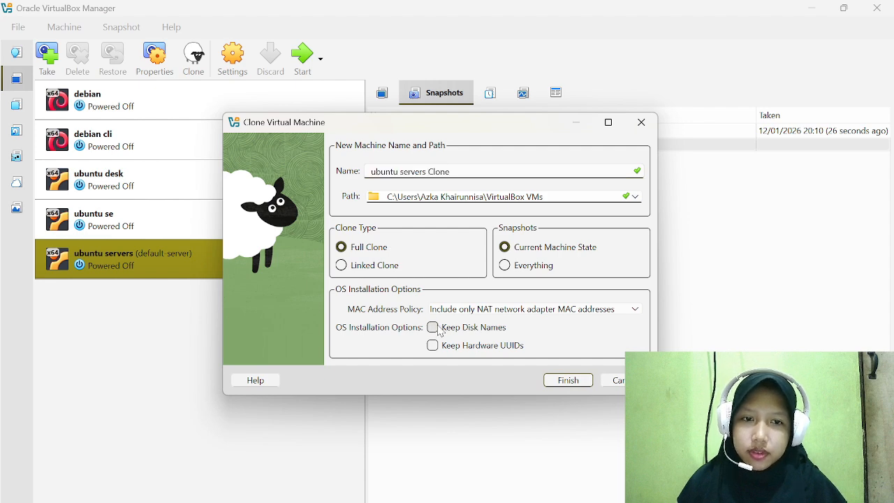
left_click(365, 270)
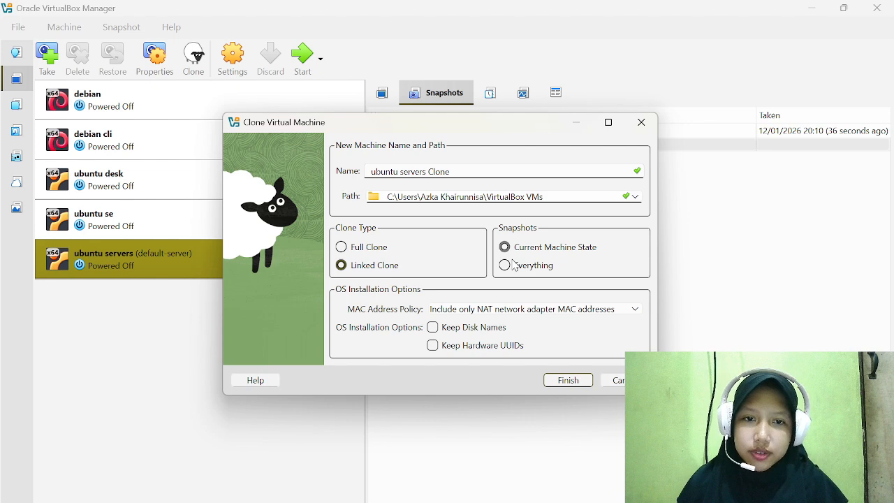
left_click(579, 380)
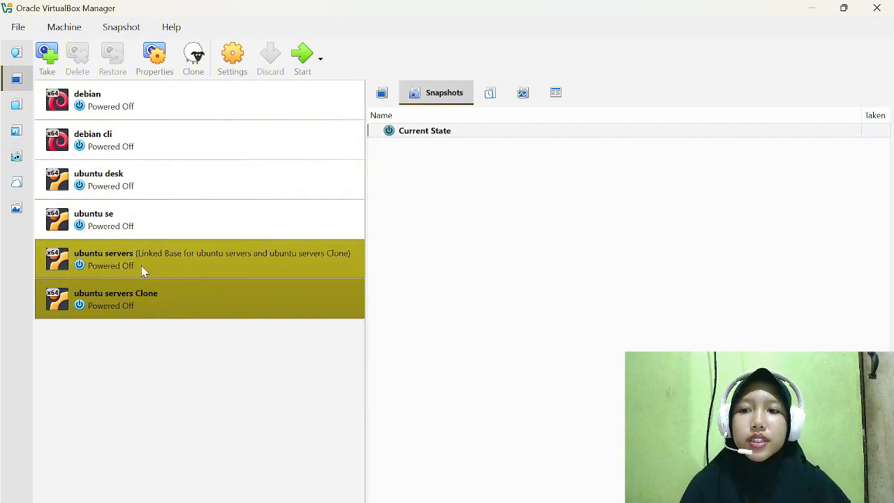
Step: Switch to the WPS presentation PDF and show the closing Thank You slide in full screen
mouse_move(504, 502)
mouse_move(475, 500)
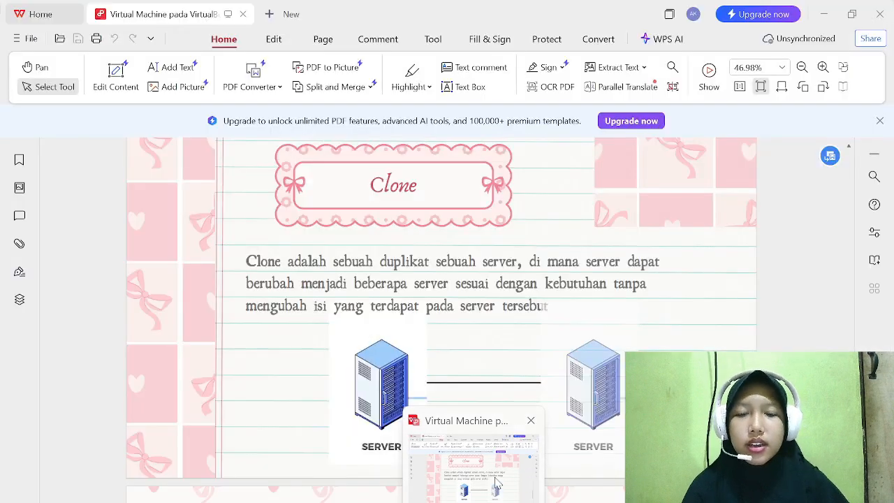
left_click(496, 482)
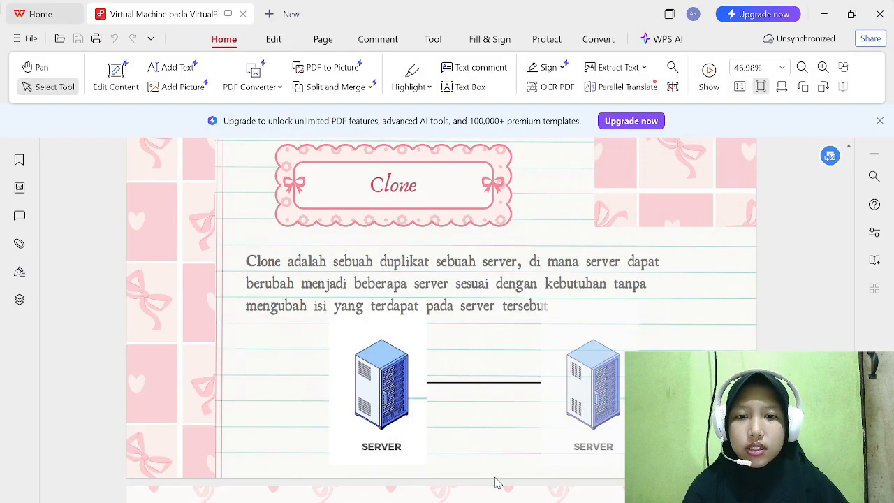
scroll(619, 414, "down", 6)
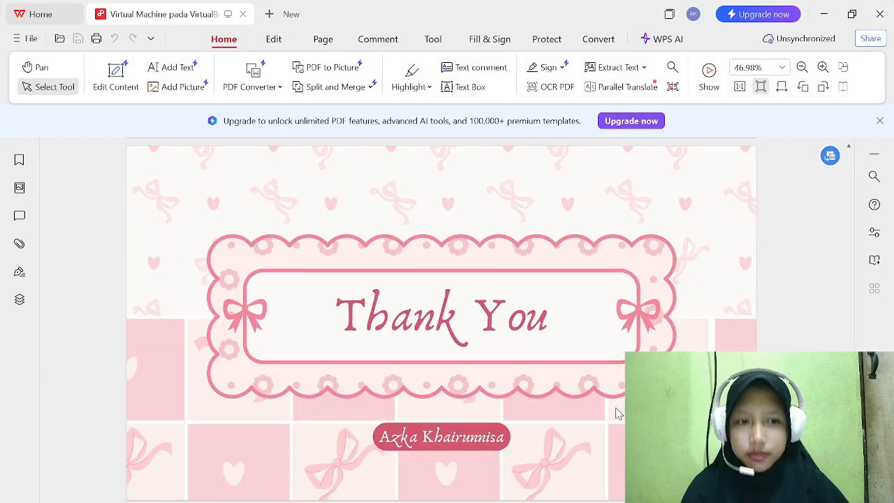
key("F11")
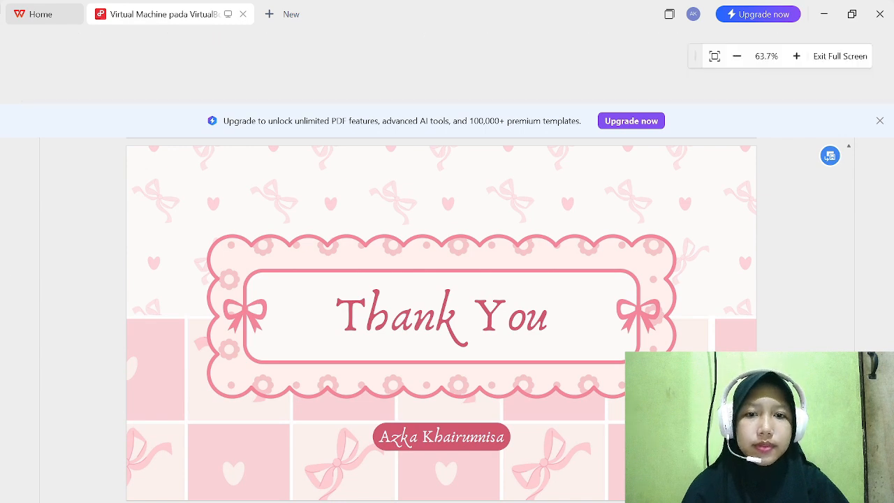